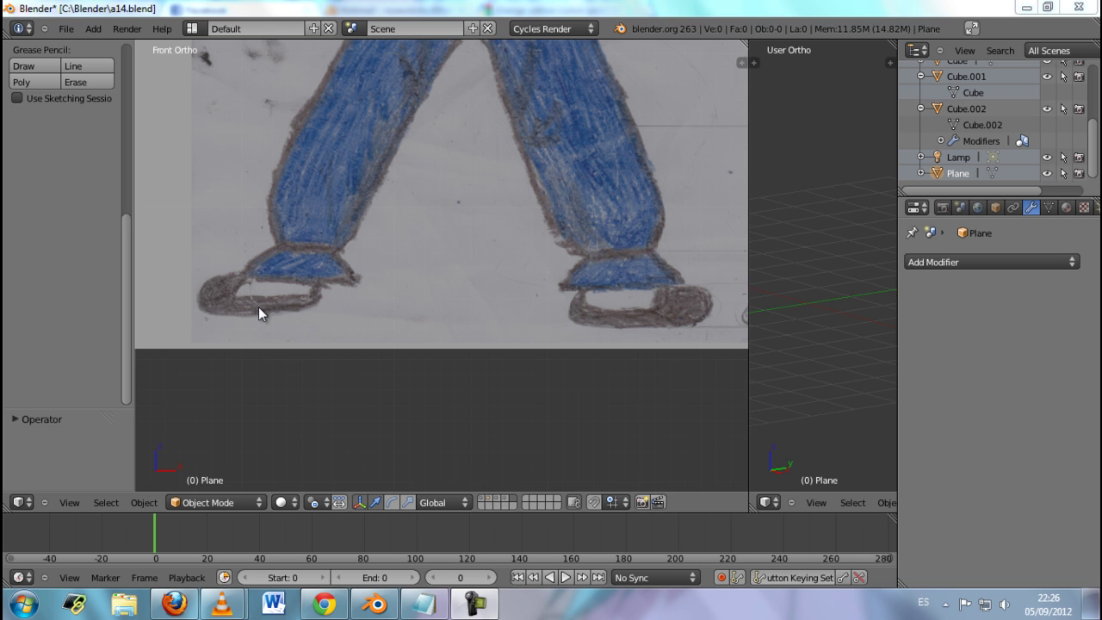
Step: Add a plane at the drawn left shoe, scaled to about 0.42 and nudged into place
left_click(266, 296)
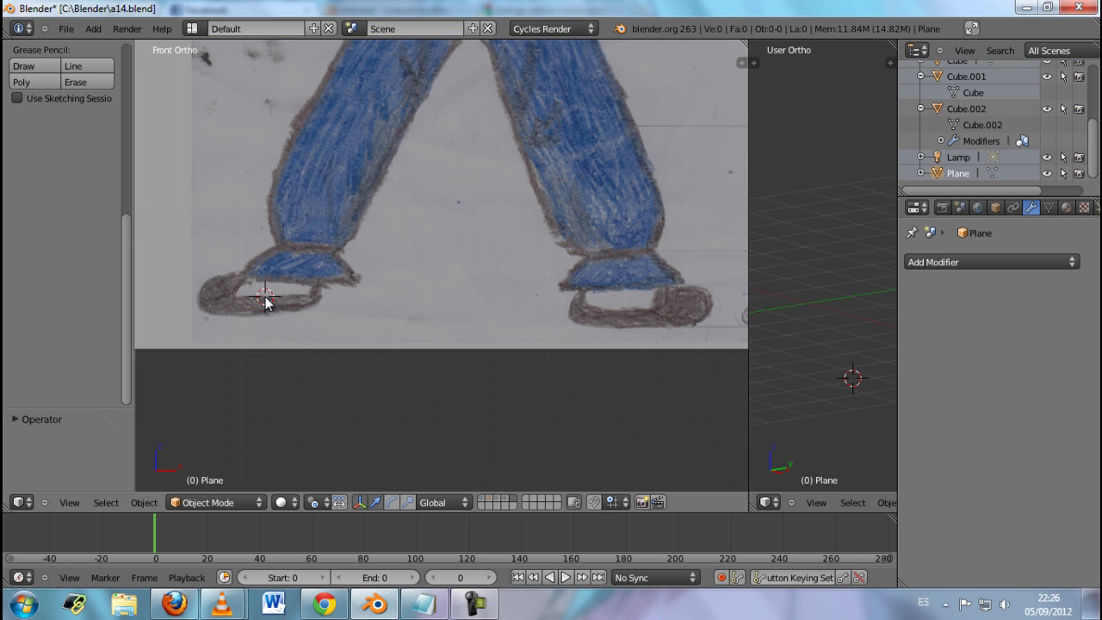
key("shift+a")
mouse_move(212, 297)
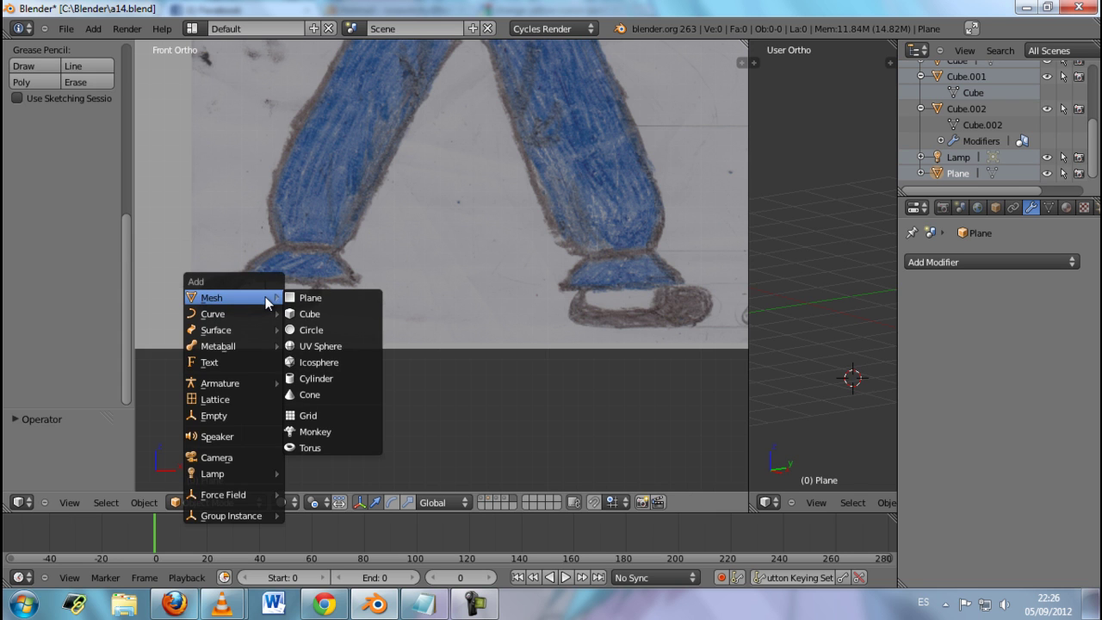
left_click(309, 297)
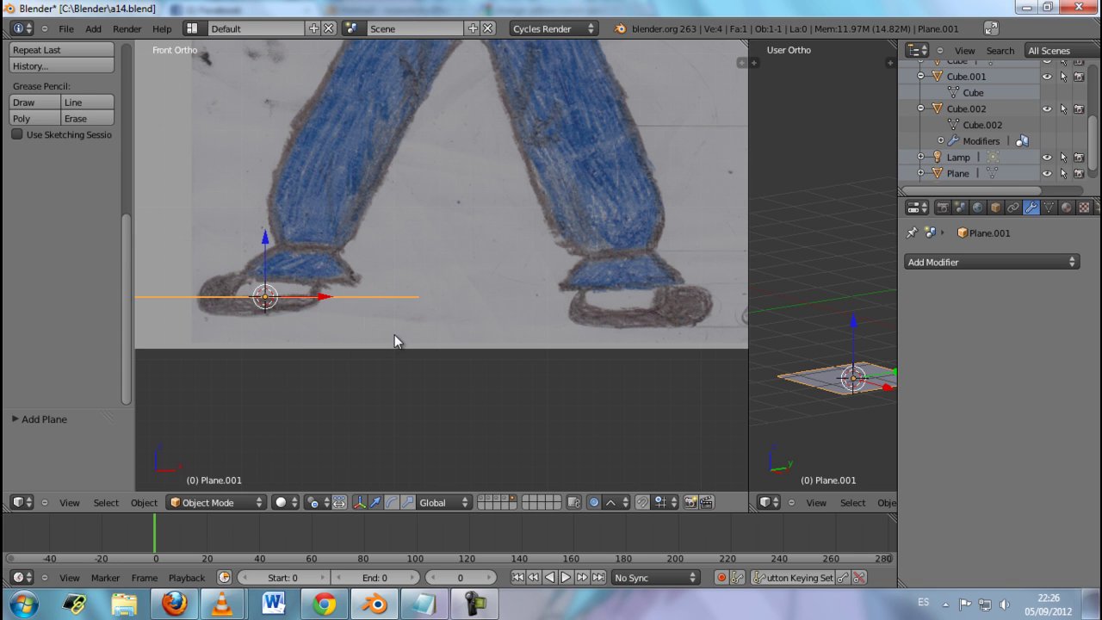
key("s")
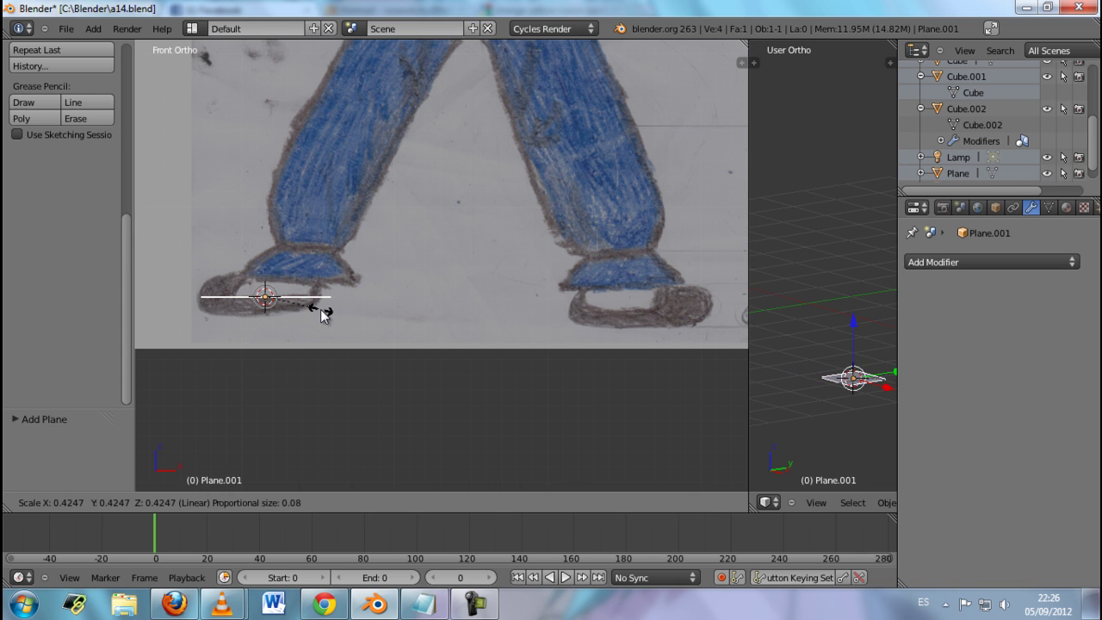
left_click(320, 310)
left_click_drag(319, 298, 320, 316)
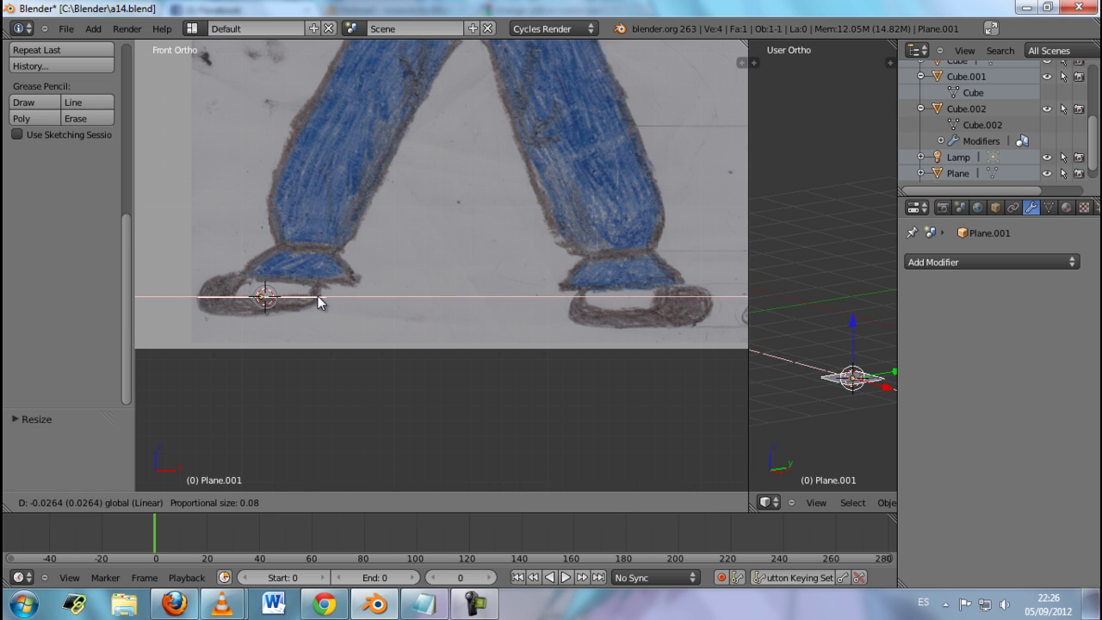
left_click(325, 326)
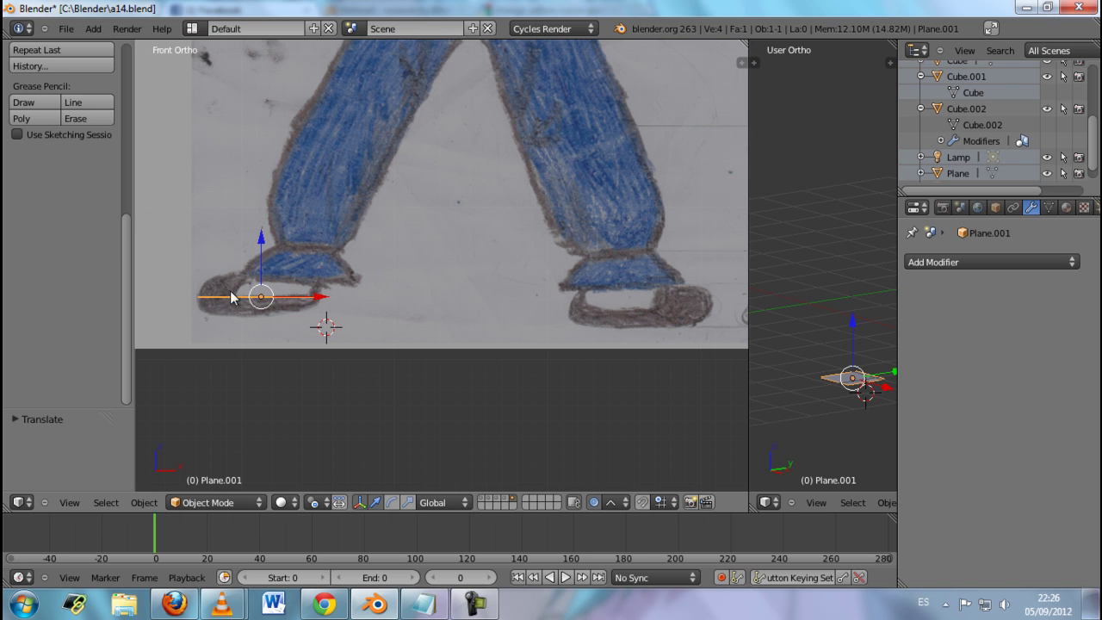
Step: Extrude the plane's face upward twice in Edit Mode to form a thin block
key("Tab")
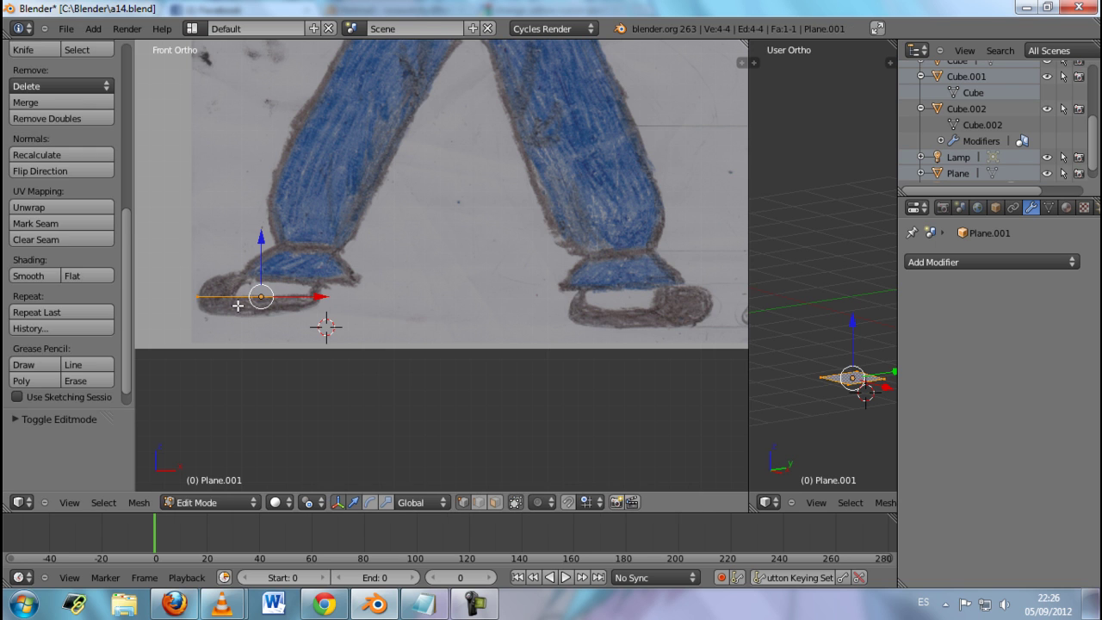
key("e")
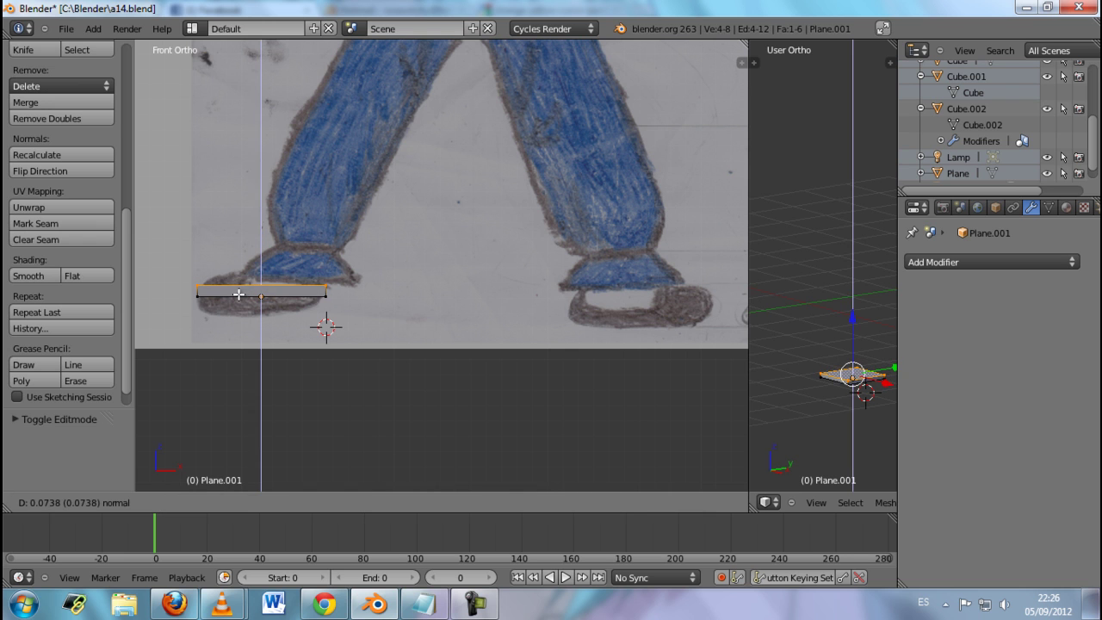
left_click(239, 291)
key("e")
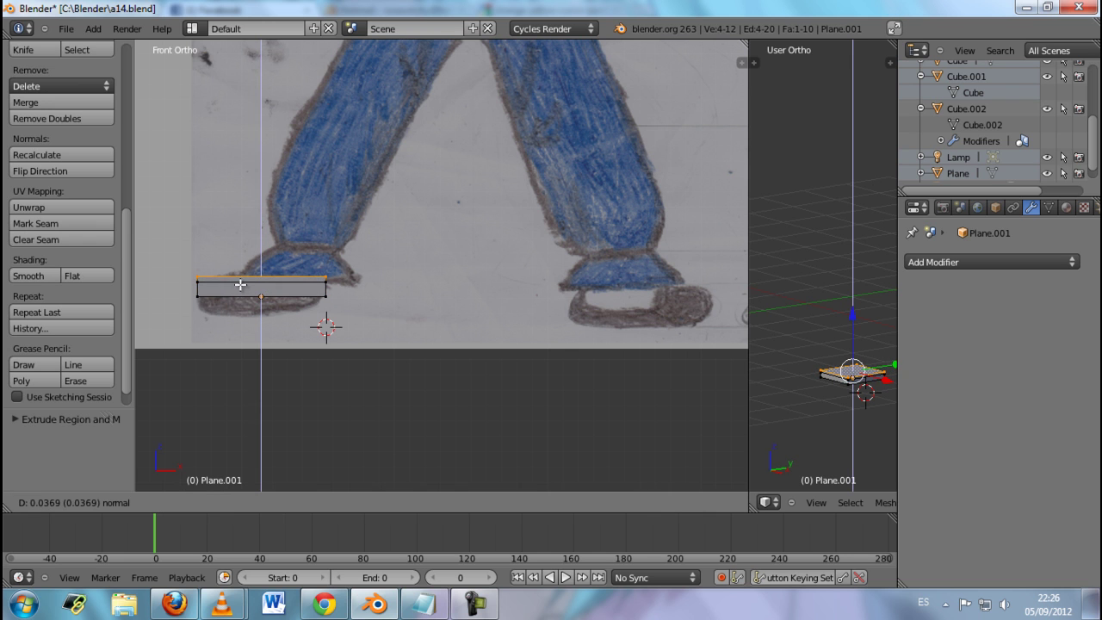
left_click(241, 281)
Step: Slide one pair of end vertices along X to match the drawn shoe profile
right_click(197, 272)
mouse_move(197, 272)
middle_mouse_down()
mouse_move(223, 307)
mouse_move(175, 179)
middle_mouse_up()
right_click(143, 179, "shift")
key("KP_1")
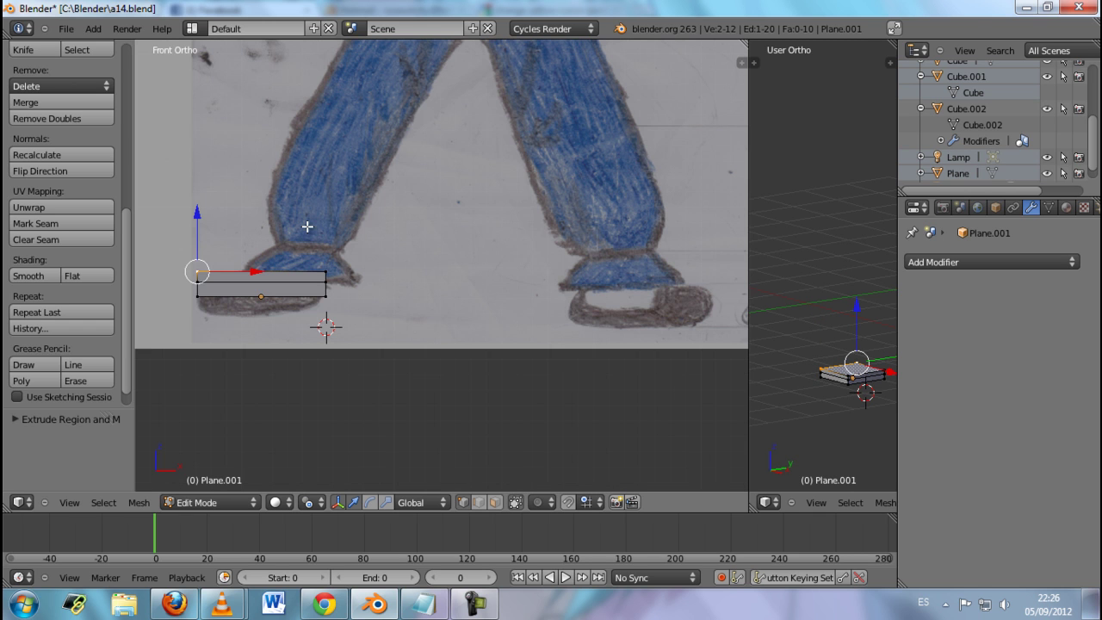
key("g")
key("x")
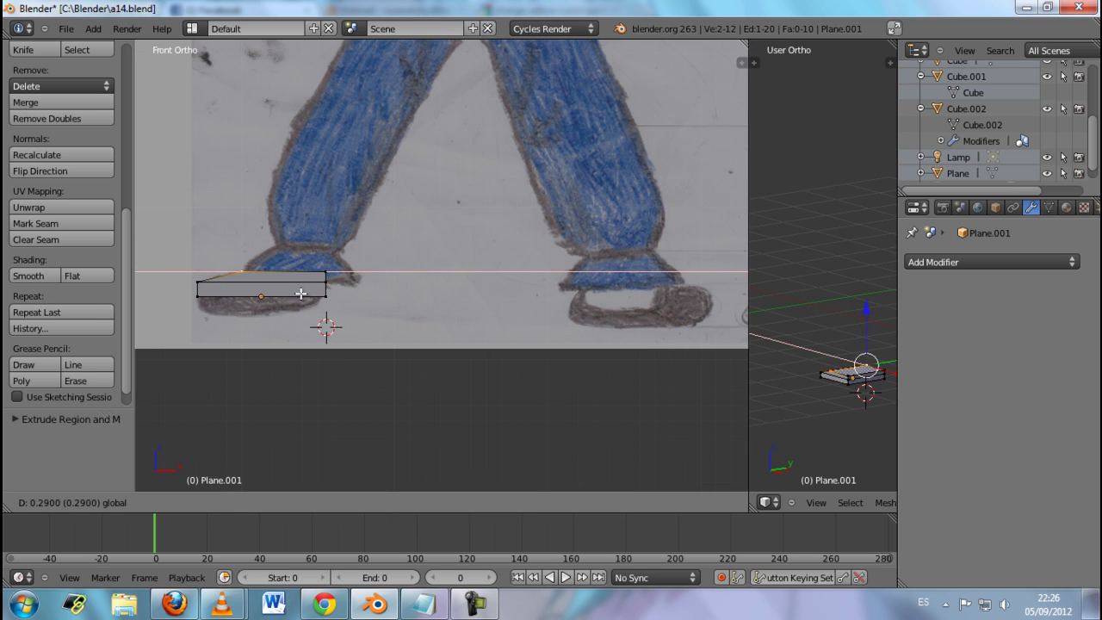
left_click(307, 298)
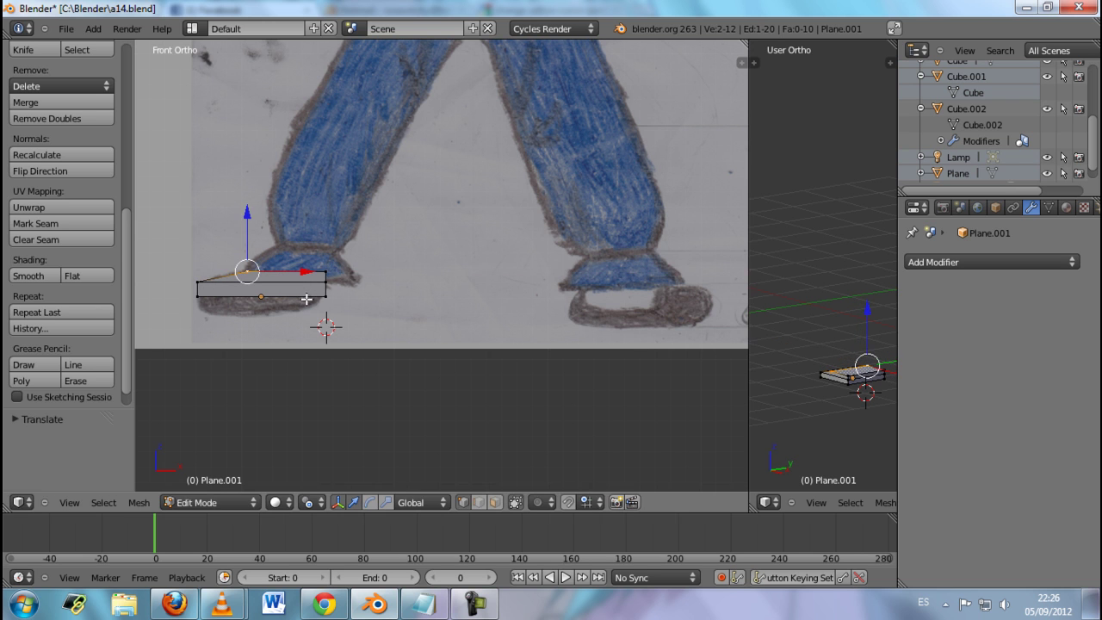
Step: Slant the top edge by sliding the opposite corner vertices along X
right_click(327, 272)
key("KP_8")
right_click(325, 147, "shift")
key("KP_1")
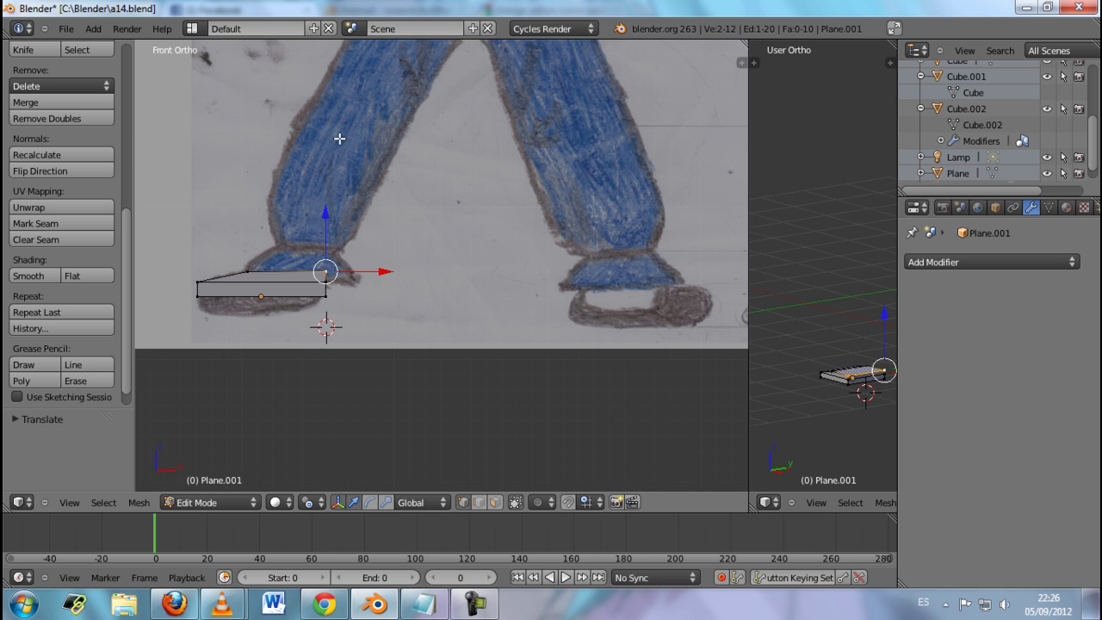
key("g")
key("x")
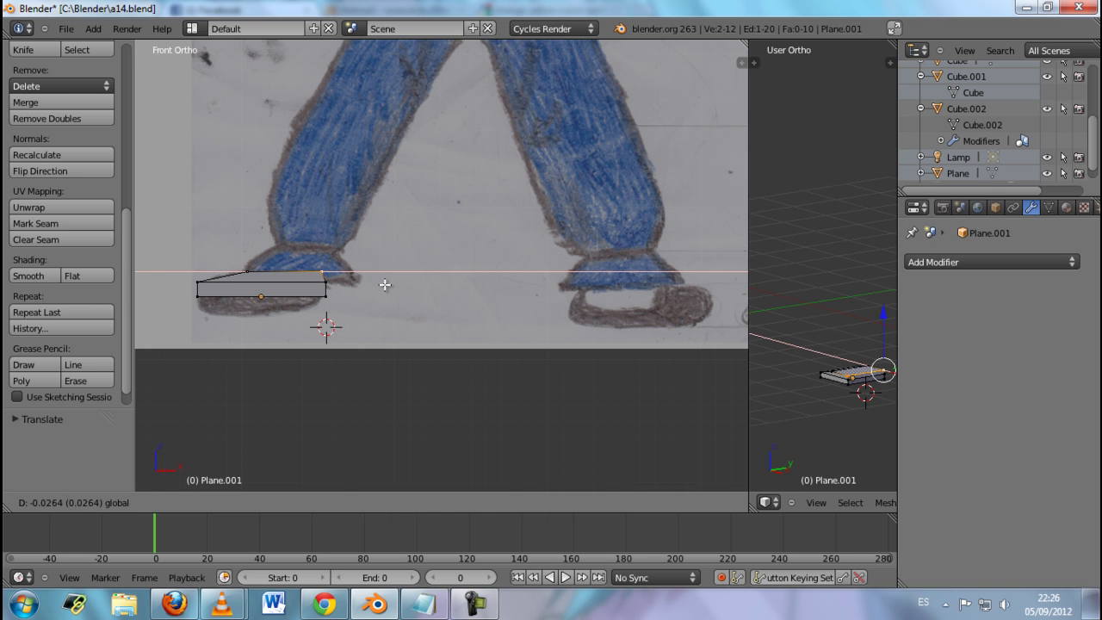
left_click(384, 285)
right_click(198, 295)
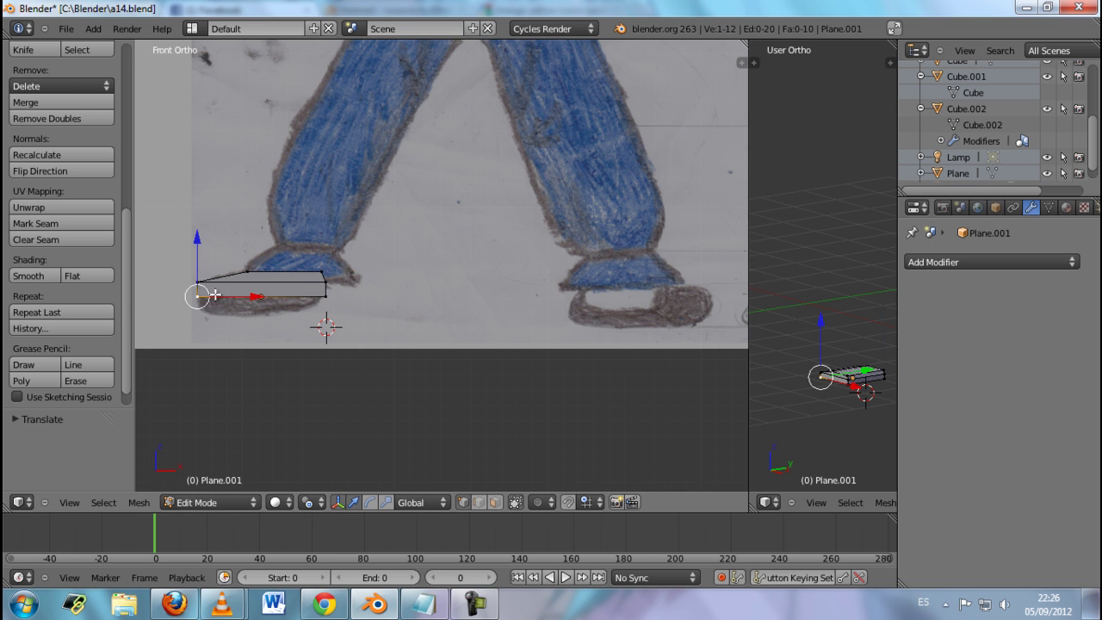
right_click(320, 297, "shift")
Step: Select the bottom face's four vertices and extrude it downward twice
middle_click_drag(315, 297, 320, 262)
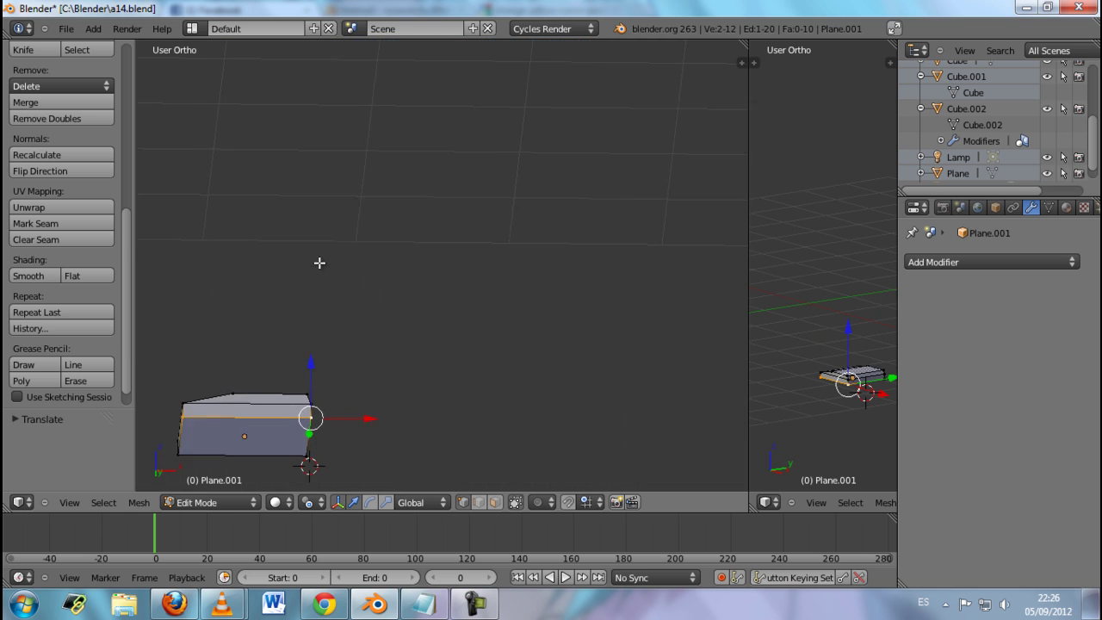
right_click(178, 452, "shift")
right_click(295, 446, "shift")
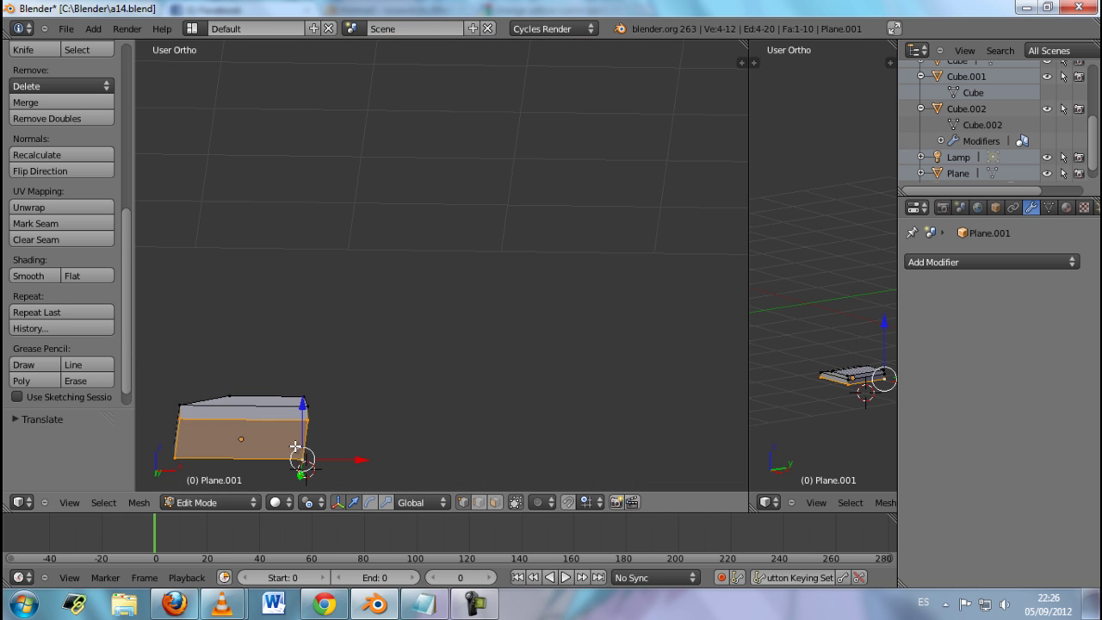
key("KP_1")
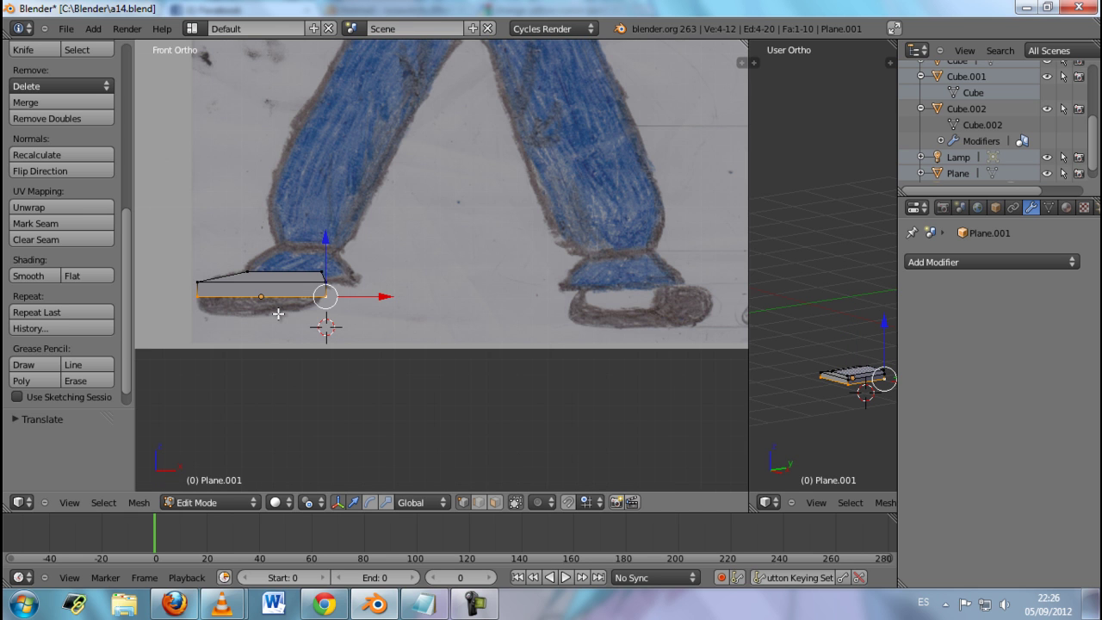
key("e")
left_click(285, 321)
key("e")
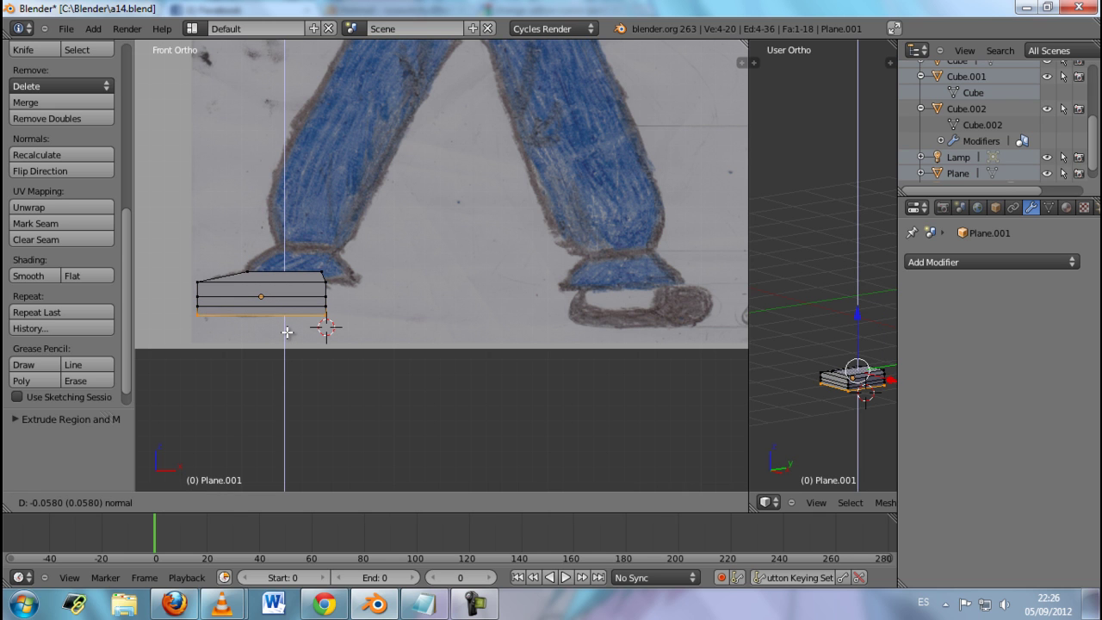
left_click(286, 333)
Step: Select an end edge of the block and check it from Top view
right_click(199, 310)
mouse_move(199, 310)
middle_mouse_down()
mouse_move(300, 302)
mouse_move(233, 280)
middle_mouse_up()
right_click(257, 284)
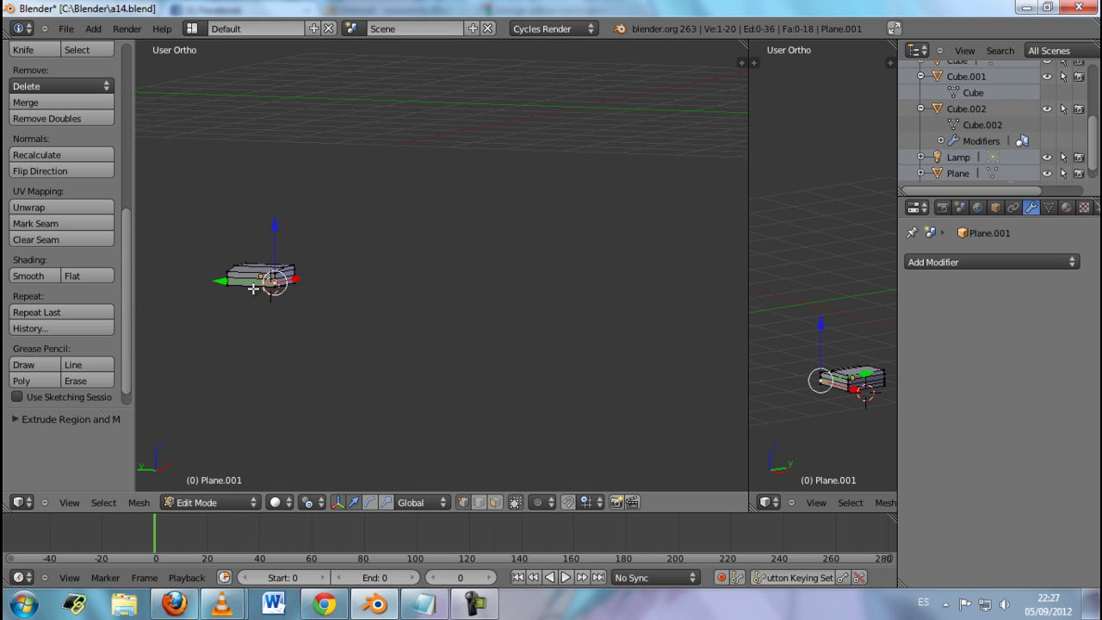
right_click(227, 280)
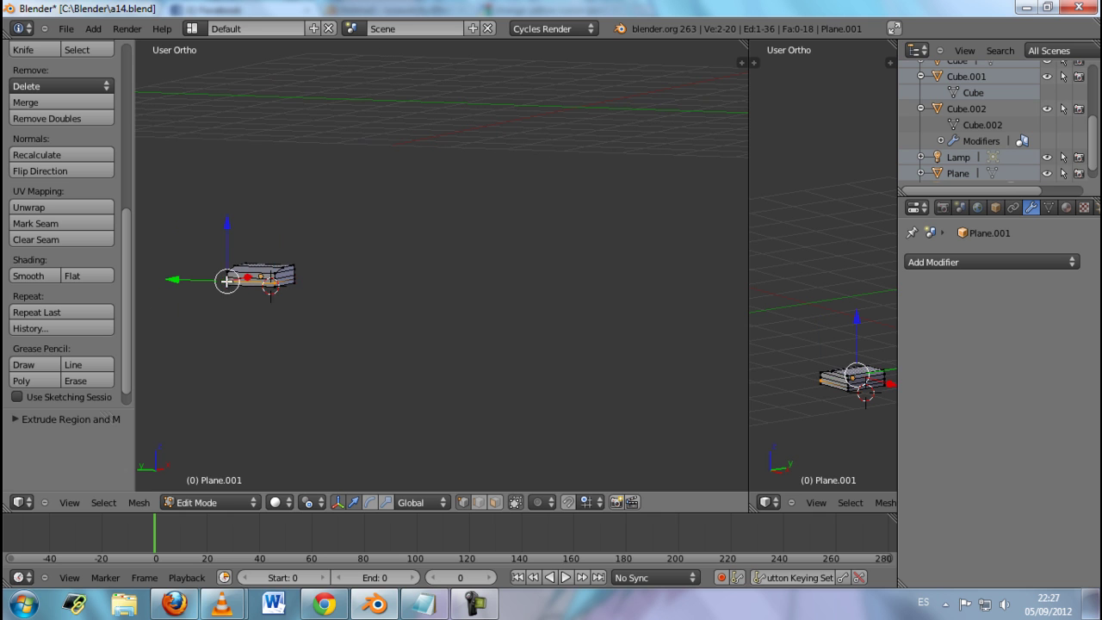
key("KP_7")
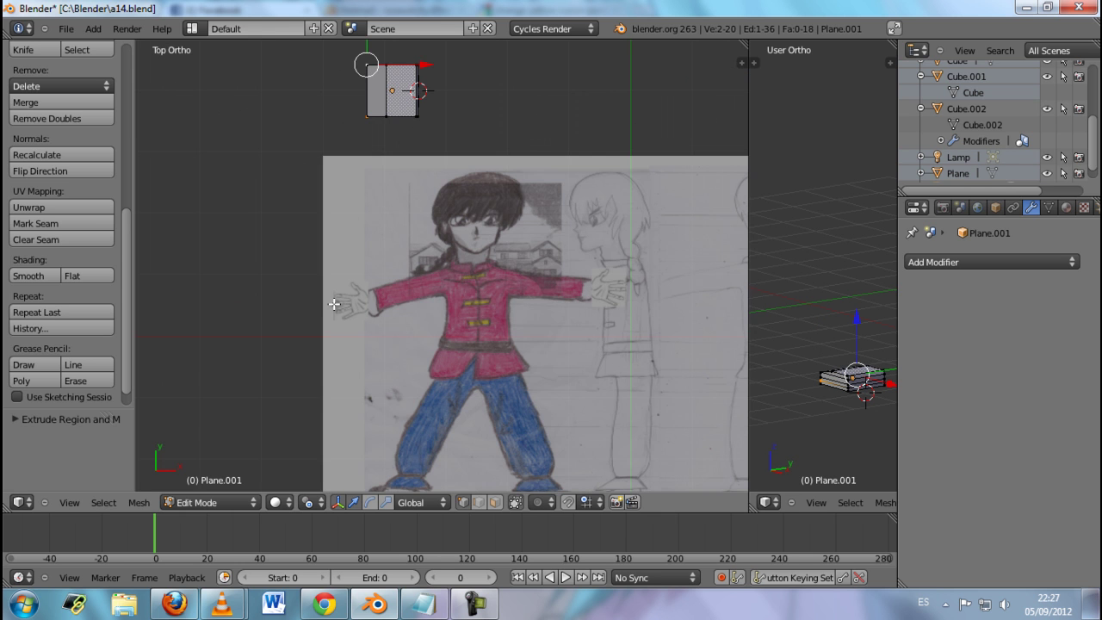
Step: Shift the selected end edge along X in Front view to fit the sketch
key("KP_1")
scroll(334, 303, "down", 3, "shift")
scroll(334, 303, "up", 2)
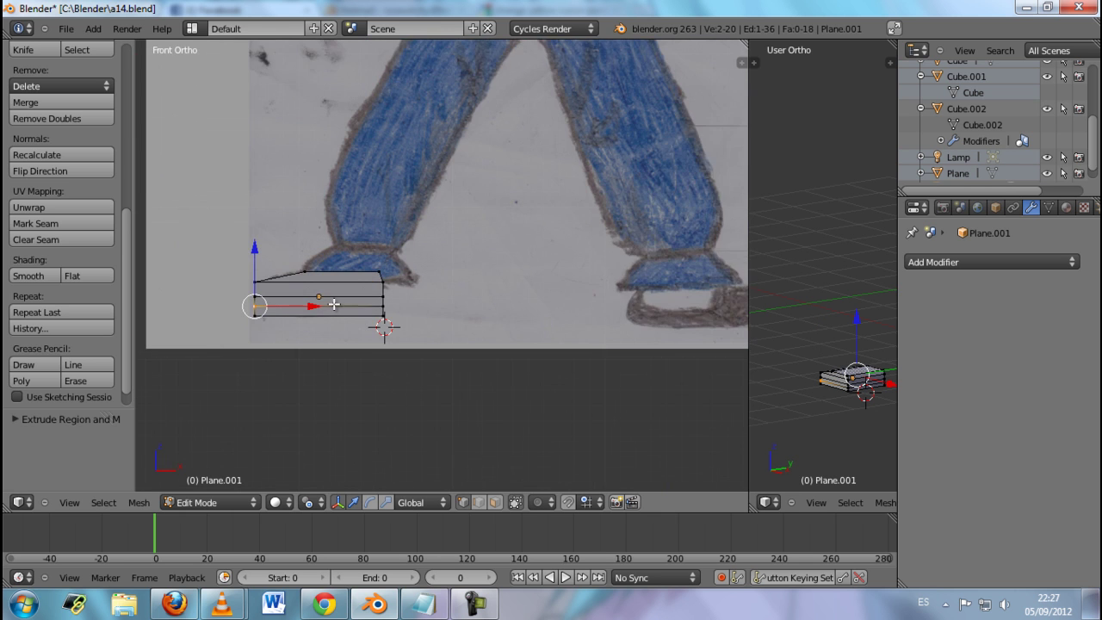
scroll(334, 303, "up", 2)
key("g")
key("x")
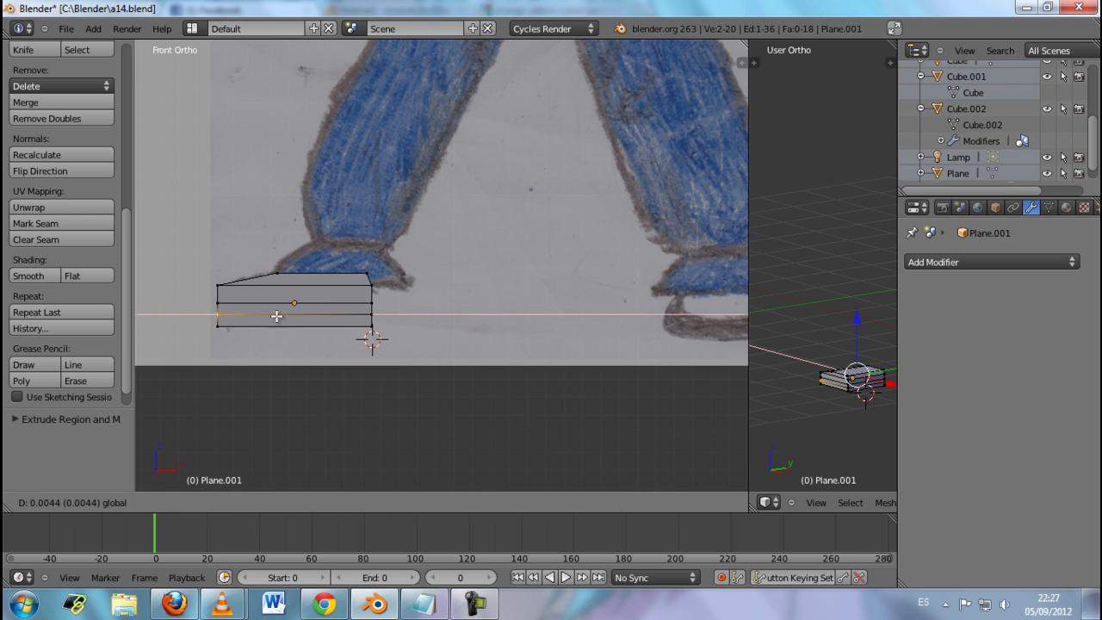
left_click(279, 315)
Step: Slide the bottom edge horizontally to fit the shoe outline
mouse_move(233, 325)
middle_mouse_down()
mouse_move(293, 303)
mouse_move(330, 324)
mouse_move(266, 335)
mouse_move(384, 333)
mouse_move(340, 332)
middle_mouse_up()
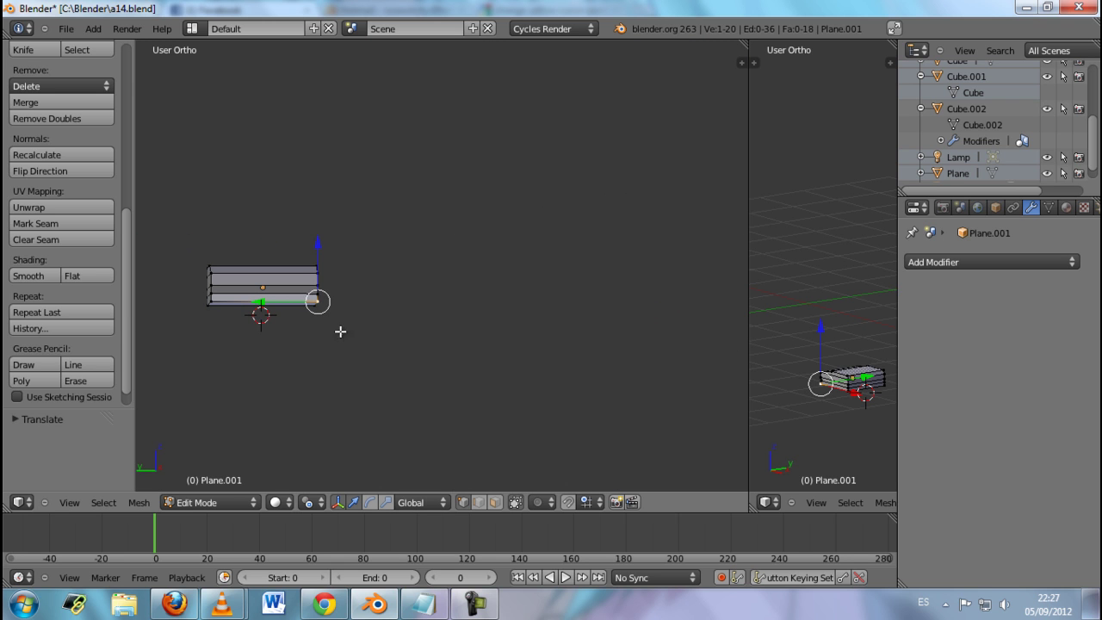
left_click(213, 301, "shift")
key("KP_1")
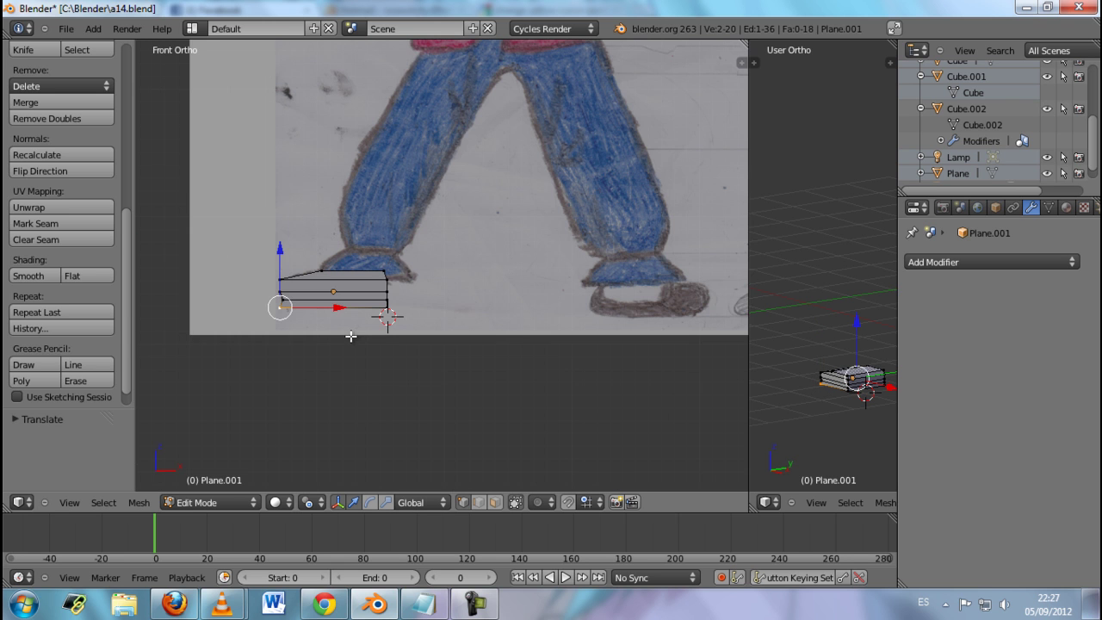
left_click_drag(334, 311, 359, 293)
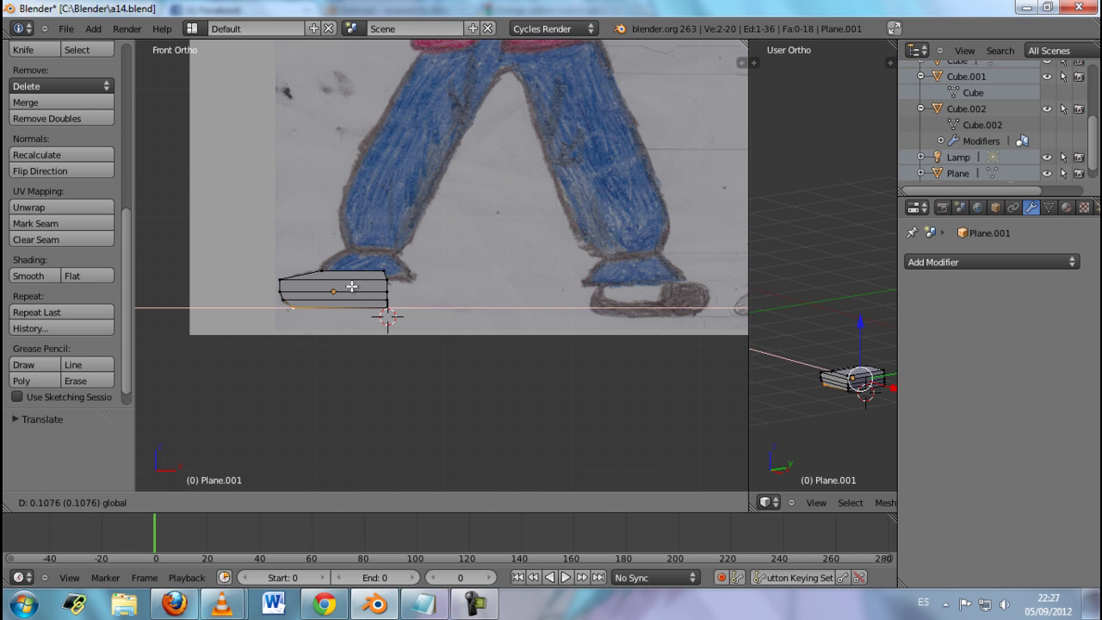
left_click_drag(359, 293, 351, 287)
Step: Pull the right end edge back to taper the toe
right_click(390, 309)
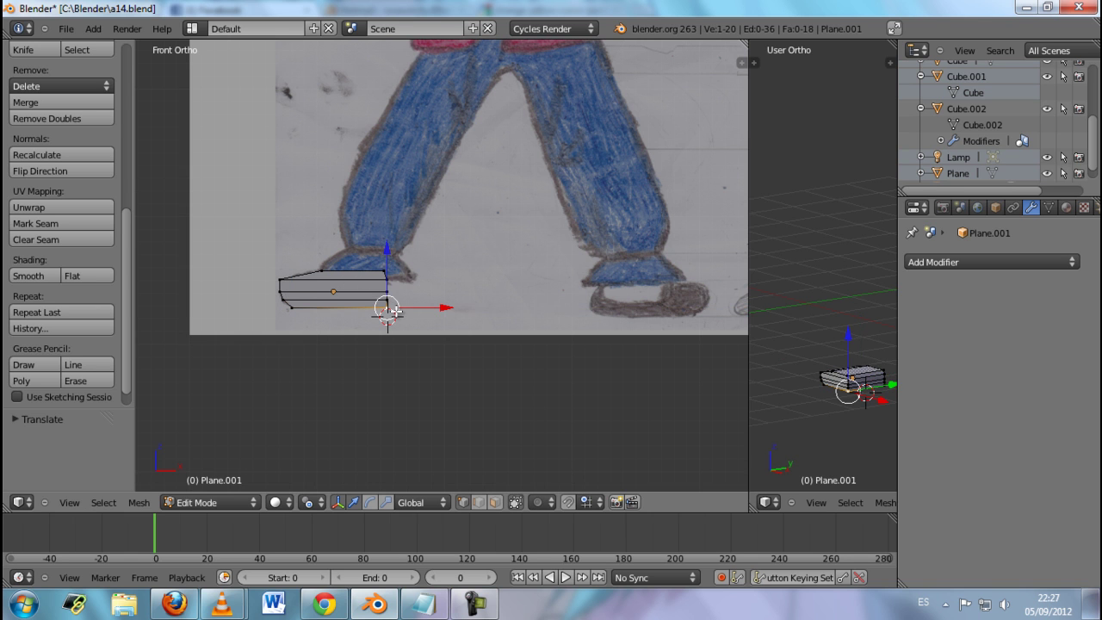
mouse_move(389, 309)
middle_mouse_down()
mouse_move(305, 287)
mouse_move(302, 325)
middle_mouse_up()
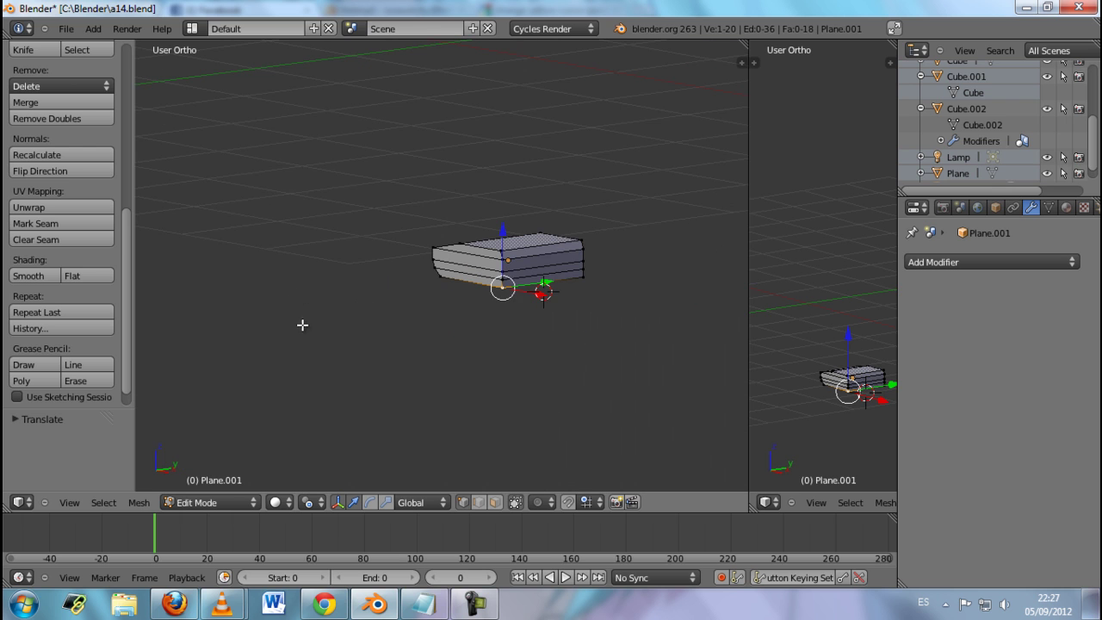
right_click(585, 279, "shift")
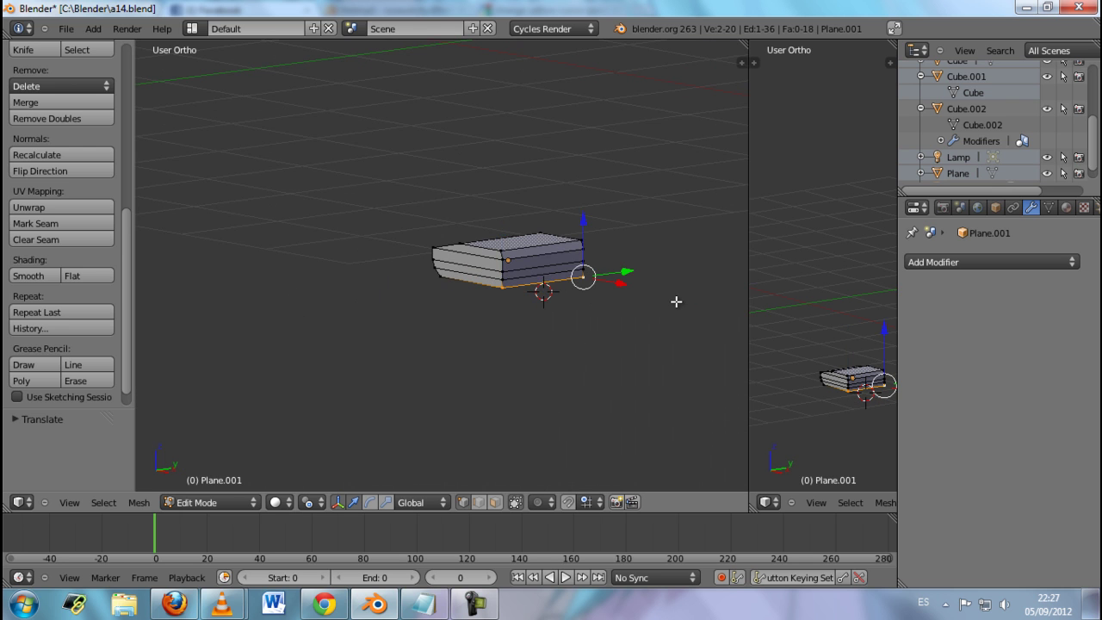
key("KP_1")
mouse_move(451, 308)
left_mouse_down()
mouse_move(383, 291)
mouse_move(438, 293)
left_mouse_up()
right_click(385, 278)
mouse_move(385, 278)
middle_mouse_down()
mouse_move(413, 283)
mouse_move(434, 267)
middle_mouse_up()
right_click(437, 264)
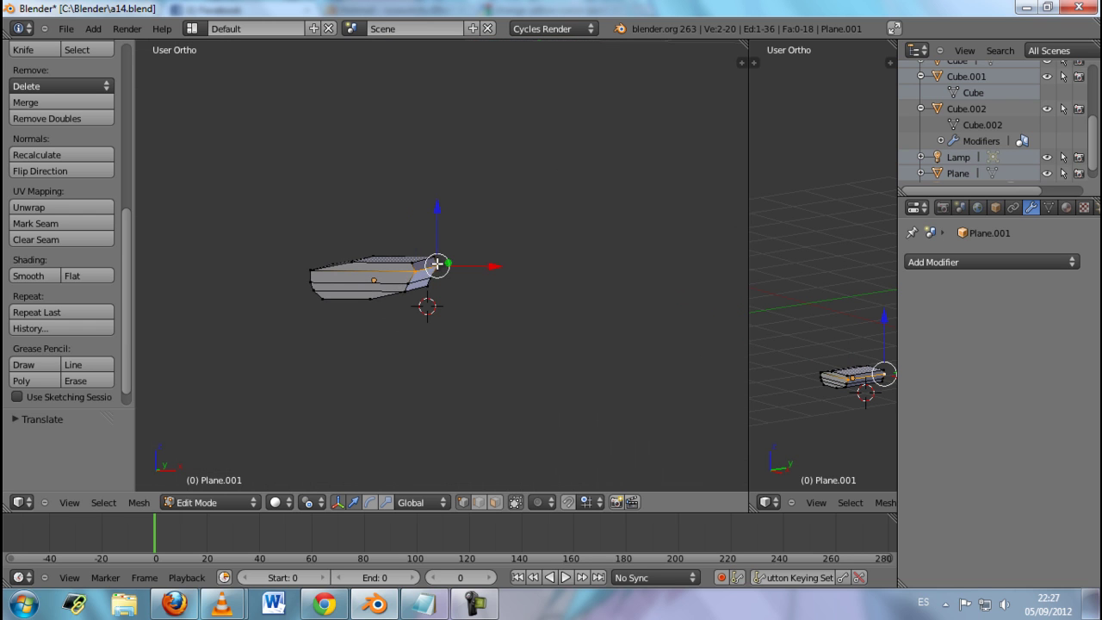
Step: Nudge a pair of outline vertices slightly right in Front view
key("KP_1")
left_click(442, 279)
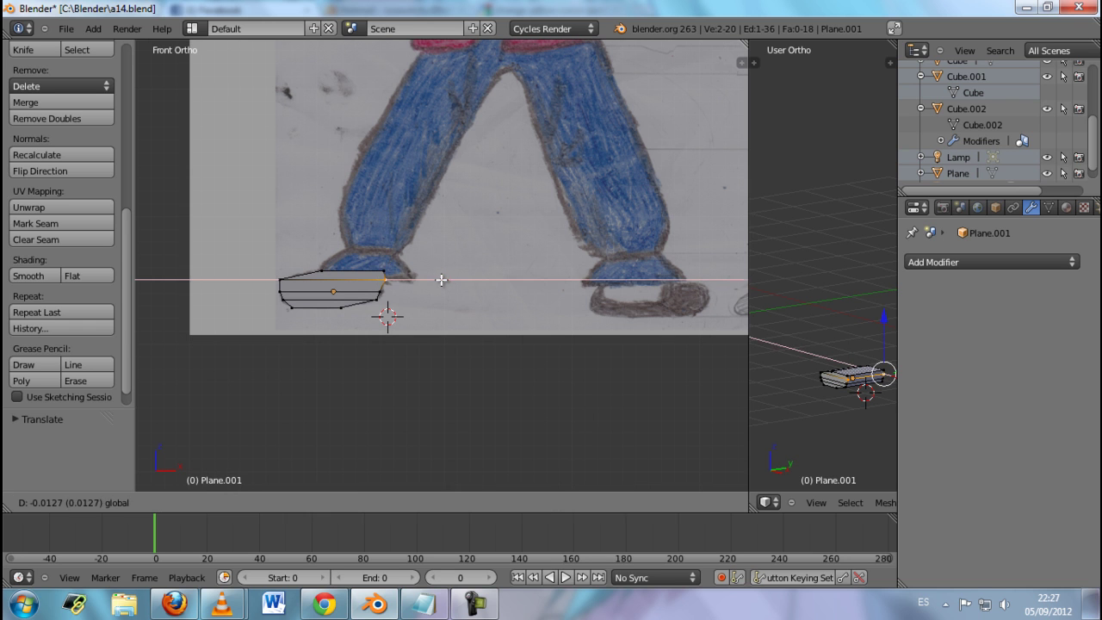
right_click(379, 291)
middle_click_drag(410, 298, 394, 300)
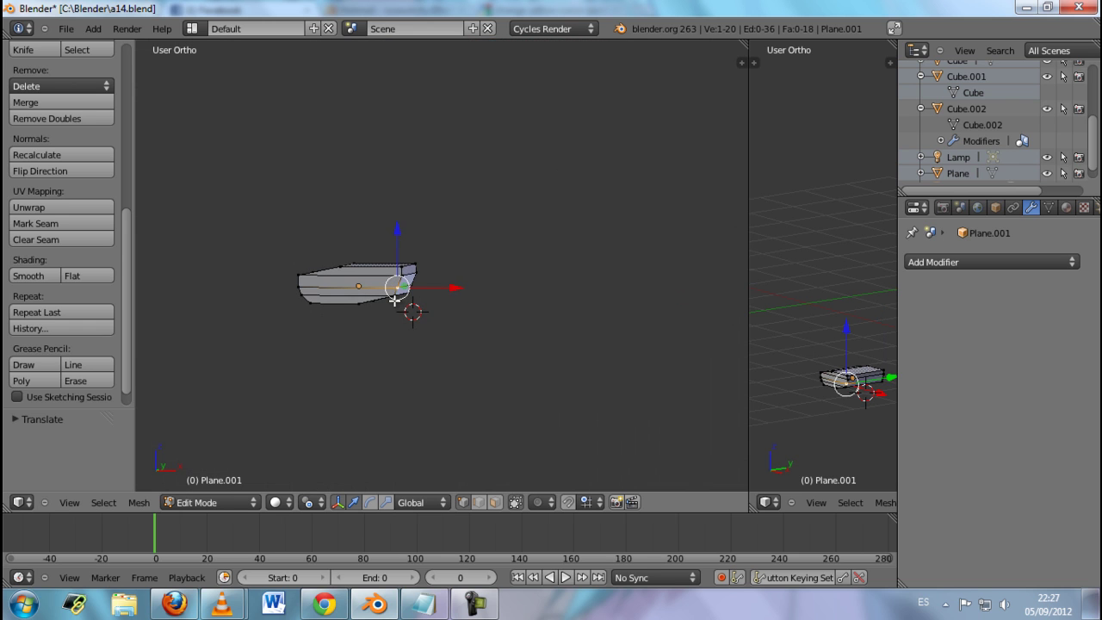
right_click(416, 284, "shift")
key("KP_1")
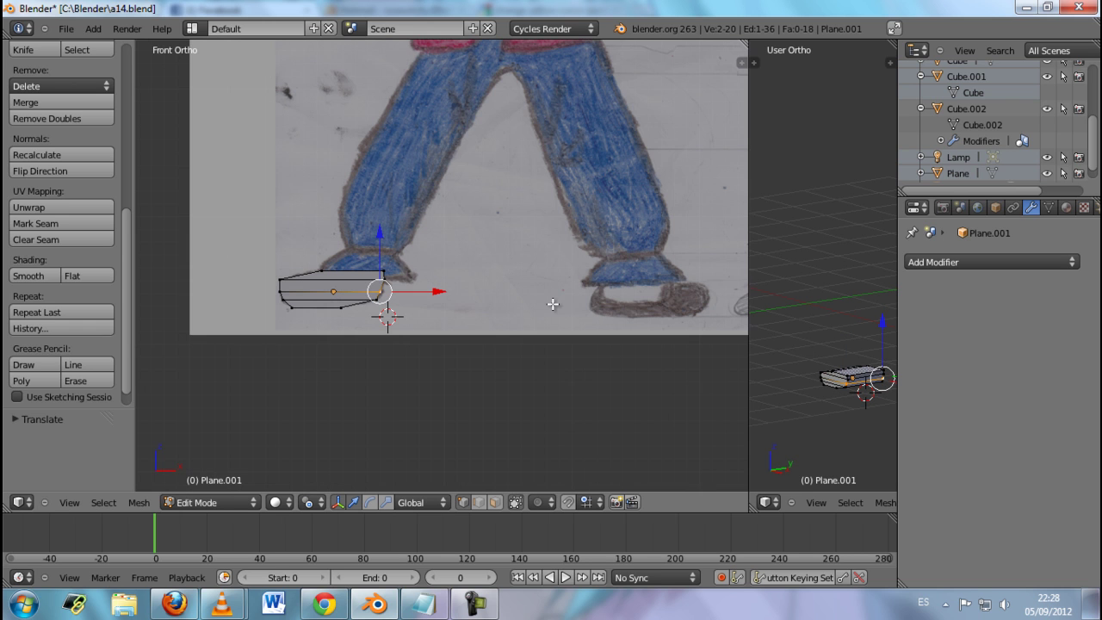
left_click_drag(440, 292, 442, 291)
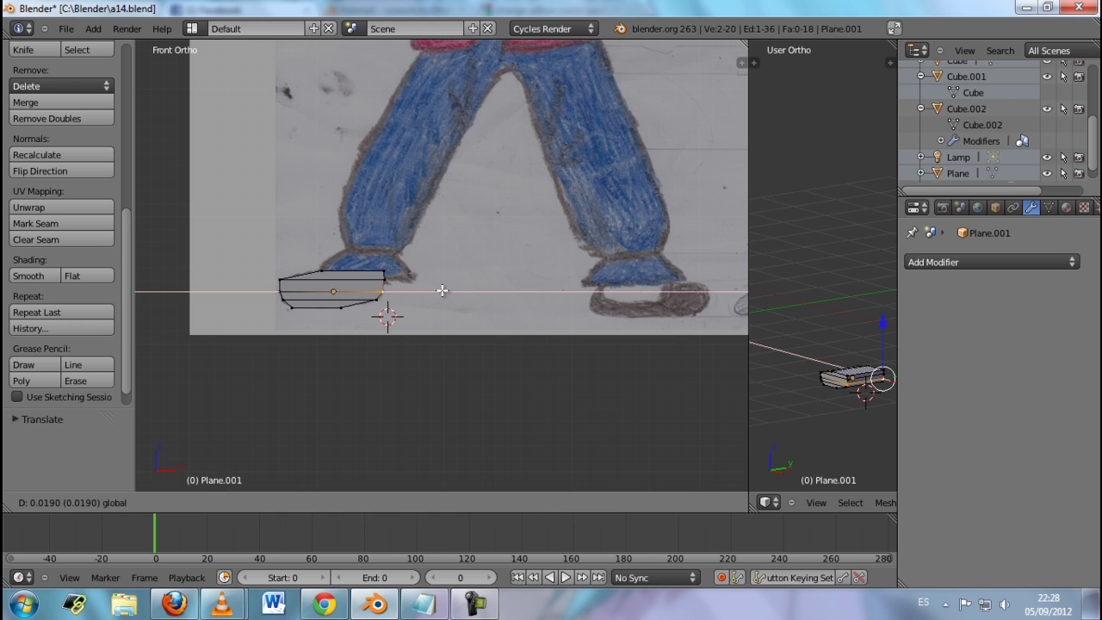
Step: Extrude the top edge upward until it reaches the trouser cuff
right_click(322, 268)
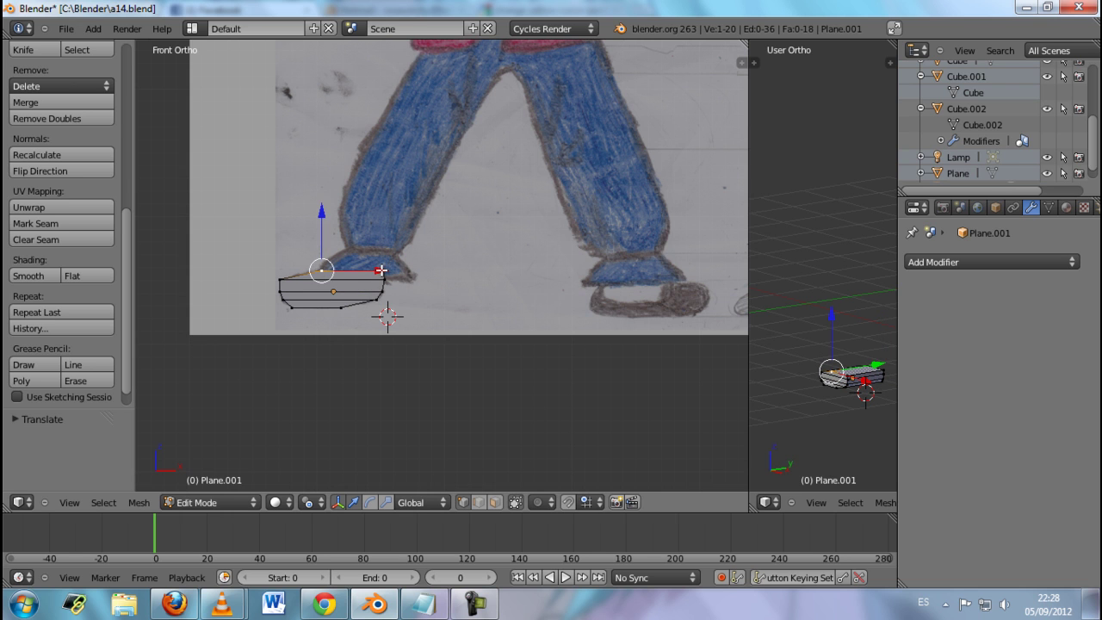
right_click(382, 269, "shift")
left_click_drag(382, 270, 382, 258)
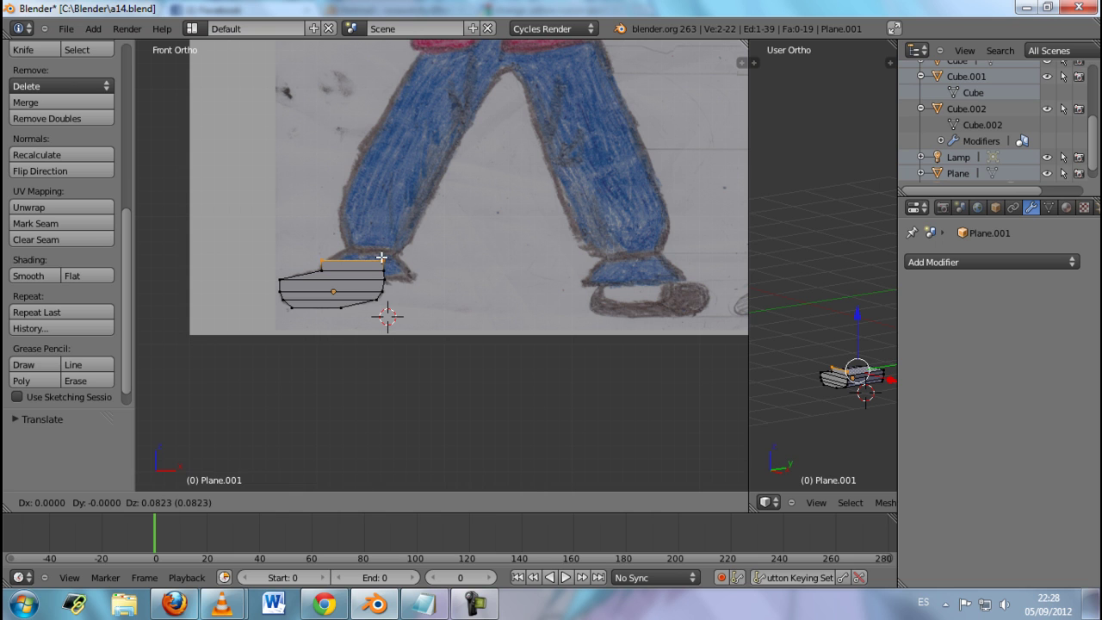
left_click_drag(381, 258, 381, 253)
left_click(382, 253)
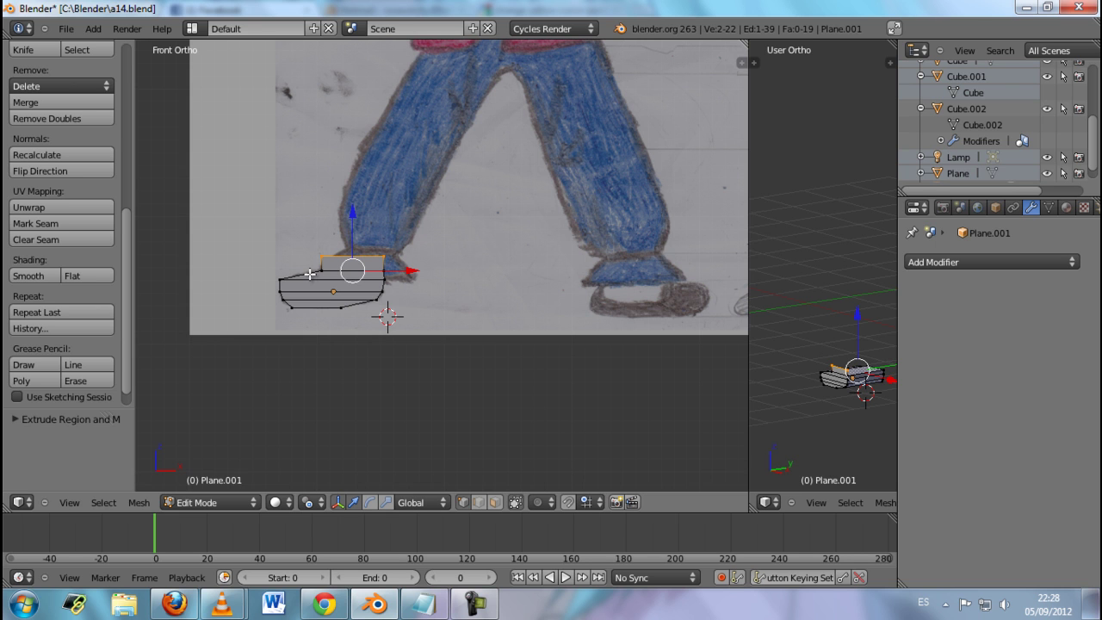
Step: Select the whole shoe mesh and add a Subdivision Surface modifier
key("a")
left_click(950, 260)
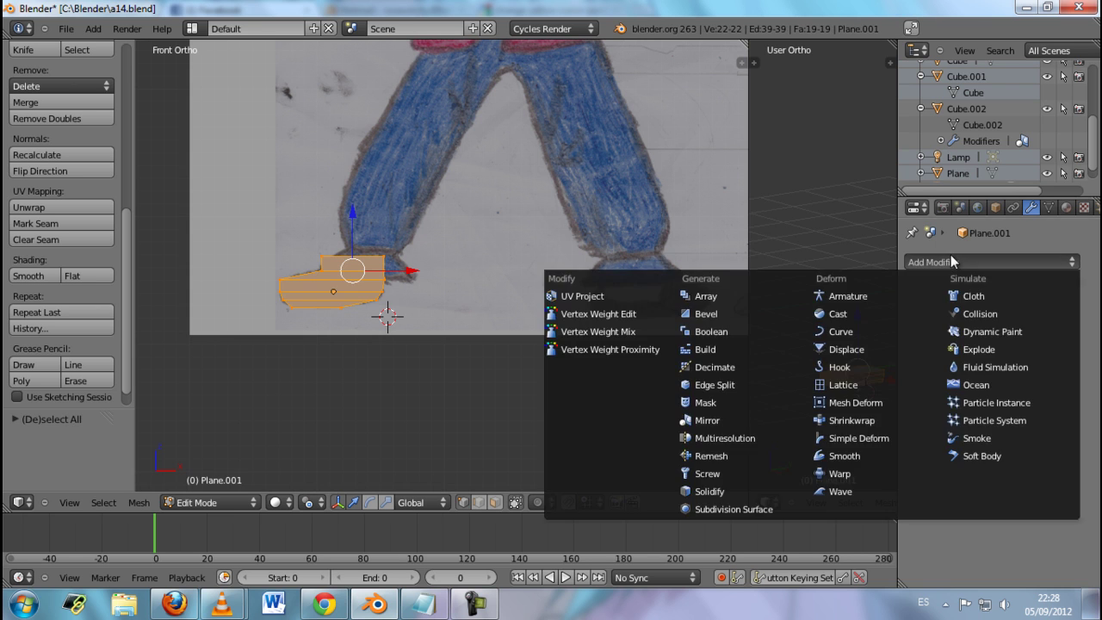
left_click(752, 509)
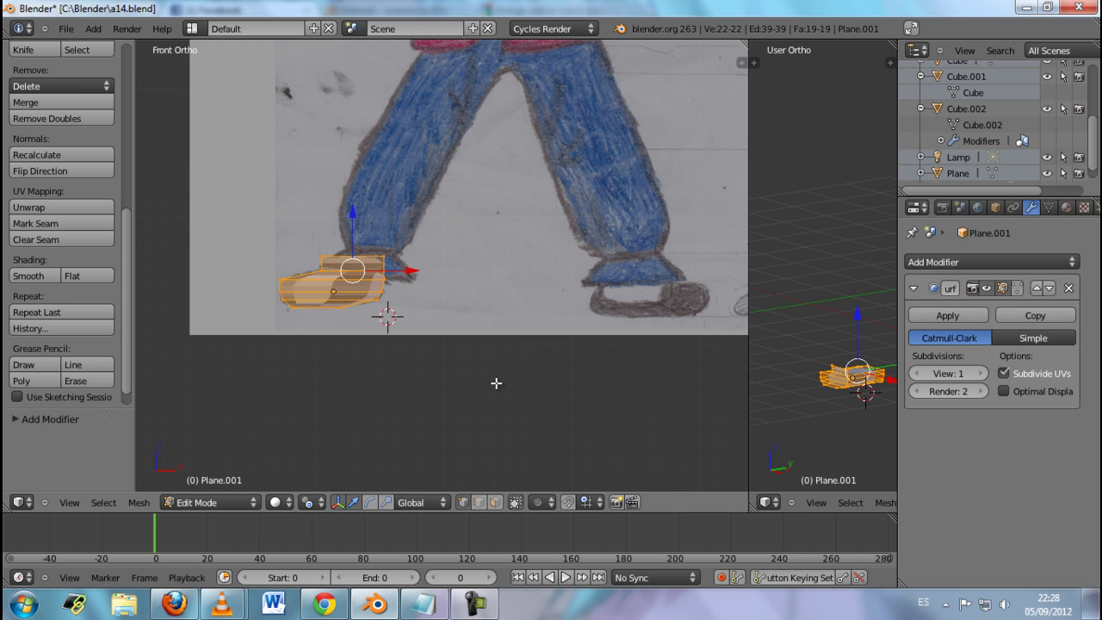
key("Tab")
mouse_move(496, 383)
middle_mouse_down()
mouse_move(340, 392)
mouse_move(539, 378)
mouse_move(661, 386)
middle_mouse_up()
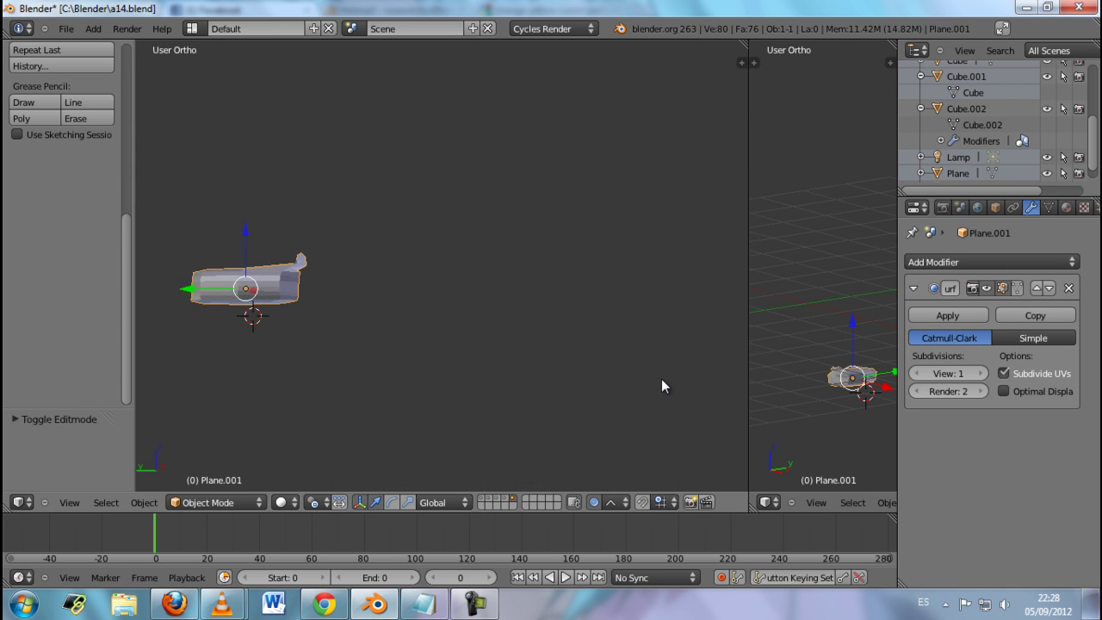
Step: Apply the Subsurf modifier from Object Mode, giving an 80-vertex mesh
key("Tab")
key("KP_1")
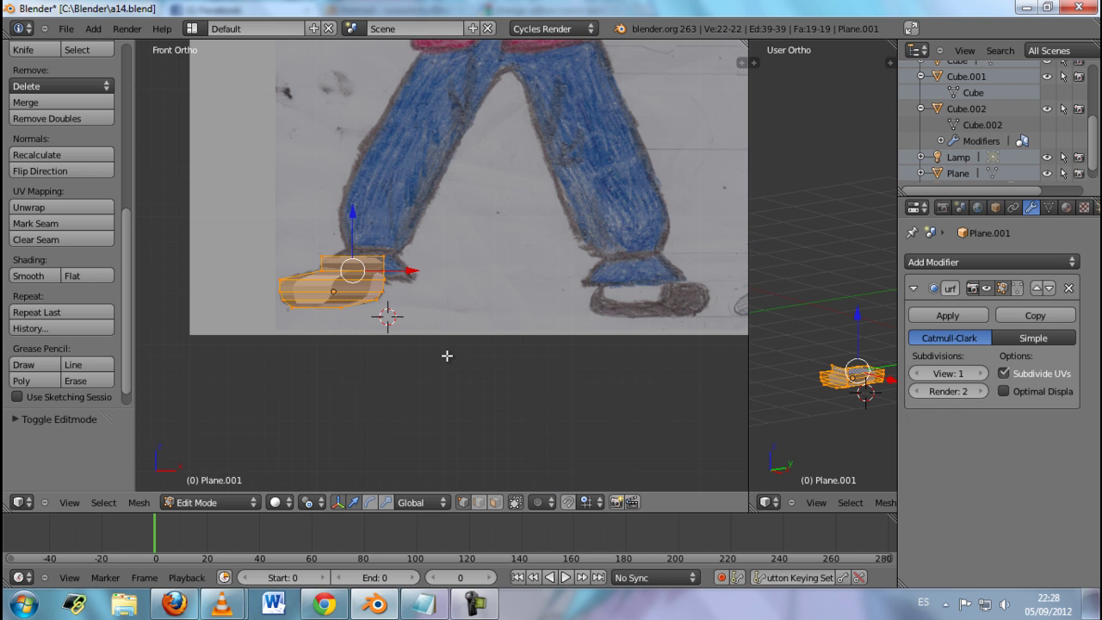
scroll(376, 327, "up", 1)
scroll(361, 336, "up", 1)
mouse_move(364, 337)
middle_mouse_down()
mouse_move(361, 349)
mouse_move(375, 345)
middle_mouse_up()
left_click(947, 316)
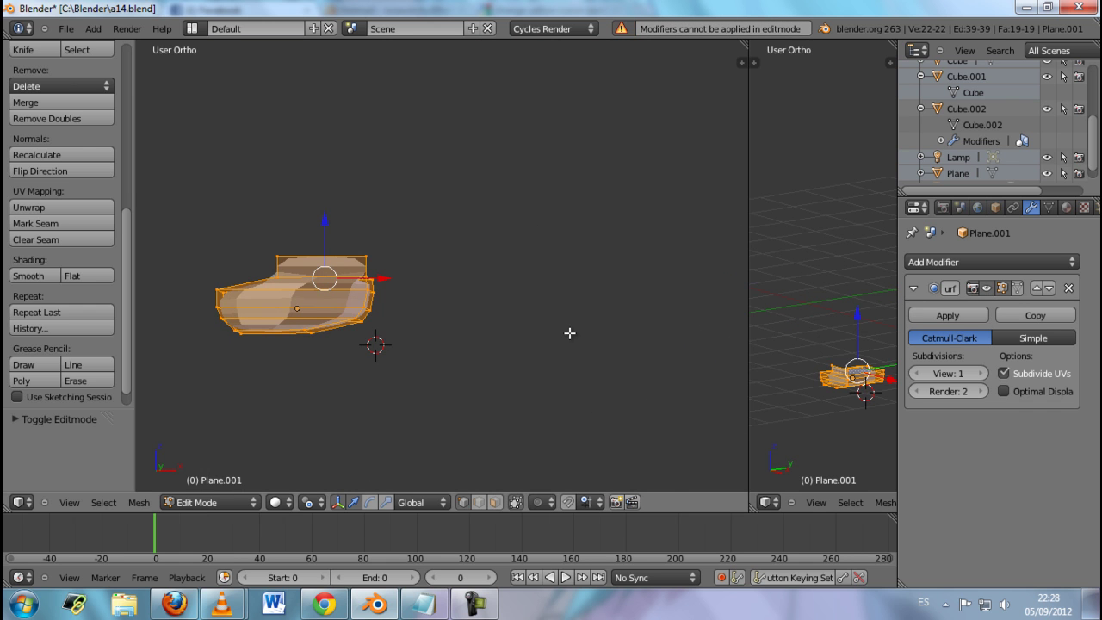
key("Tab")
left_click(948, 318)
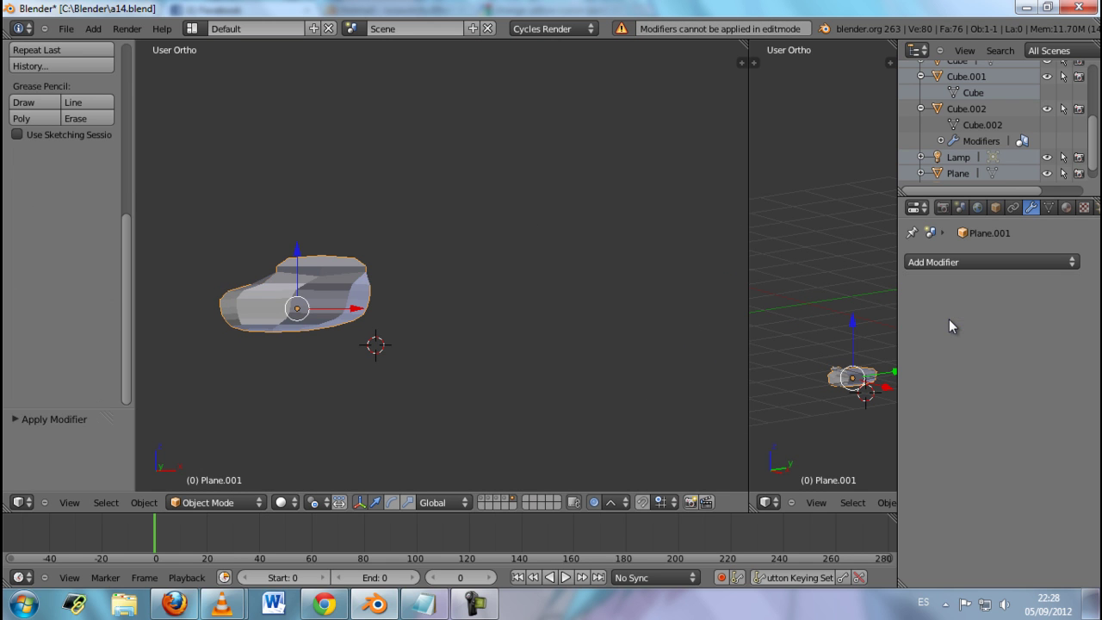
Step: Undo the applied subdivision, then redo it to restore the subdivided shoe
mouse_move(603, 396)
middle_mouse_down()
mouse_move(539, 424)
mouse_move(556, 381)
mouse_move(590, 366)
mouse_move(665, 376)
middle_mouse_up()
key("ctrl+z")
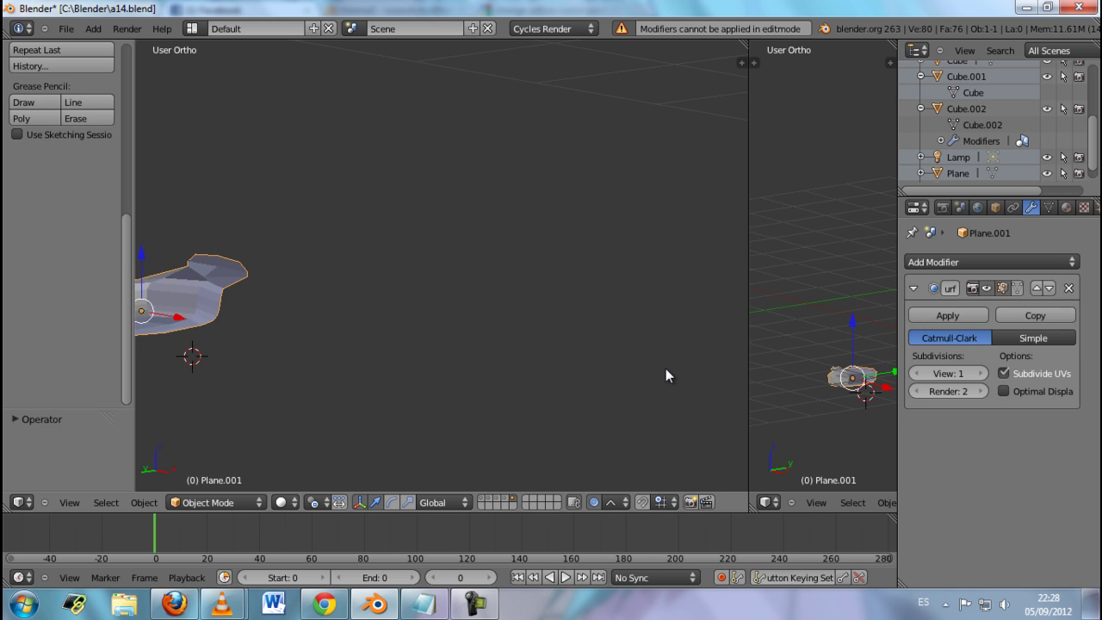
key("ctrl+z")
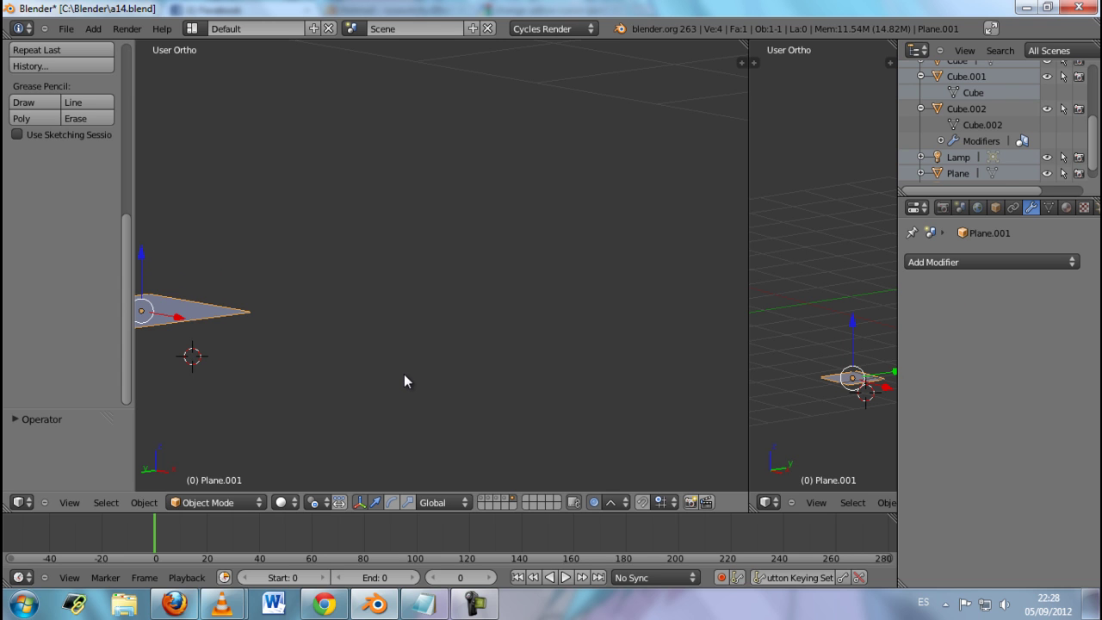
key("Home")
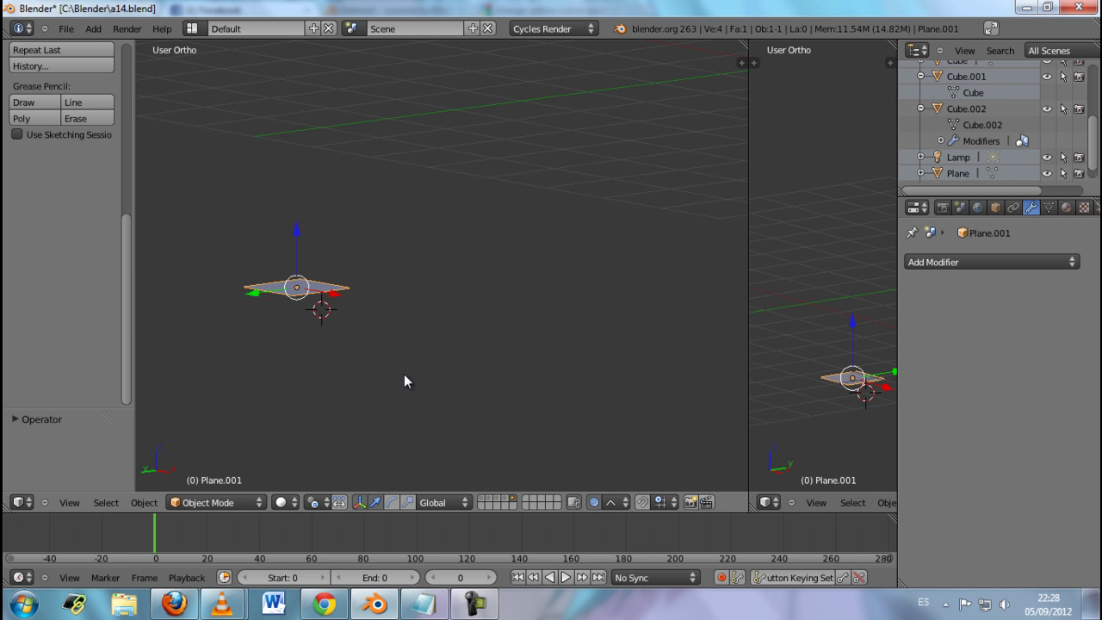
key("ctrl+shift+z")
key("ctrl+a")
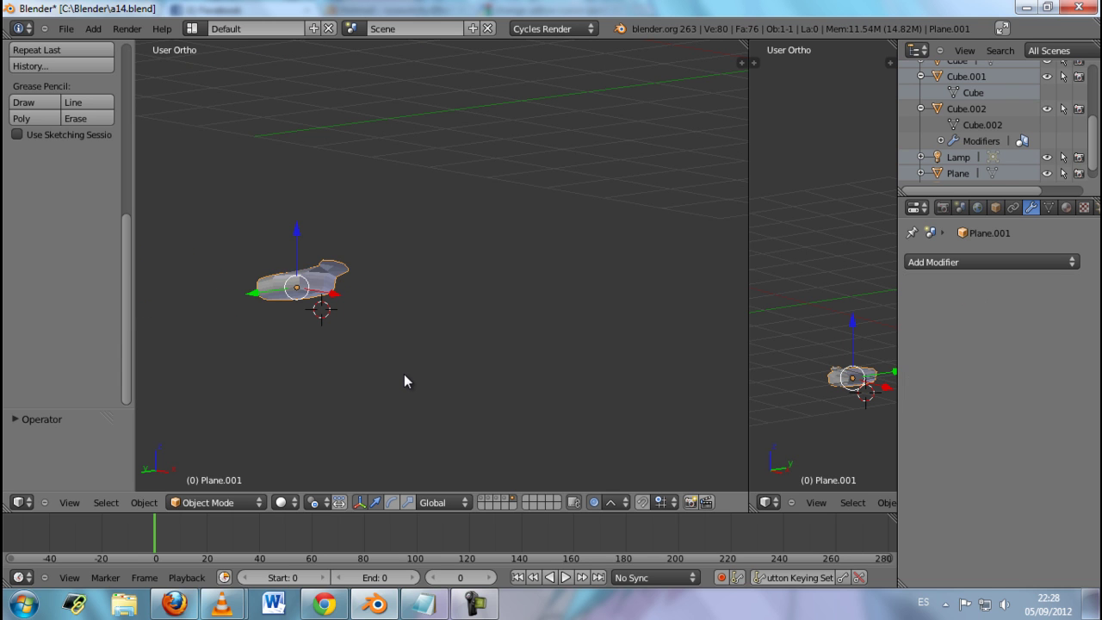
Step: Set Smooth shading on the shoe and inspect it from the Front view
scroll(404, 382, "up", 2)
key("KP_1")
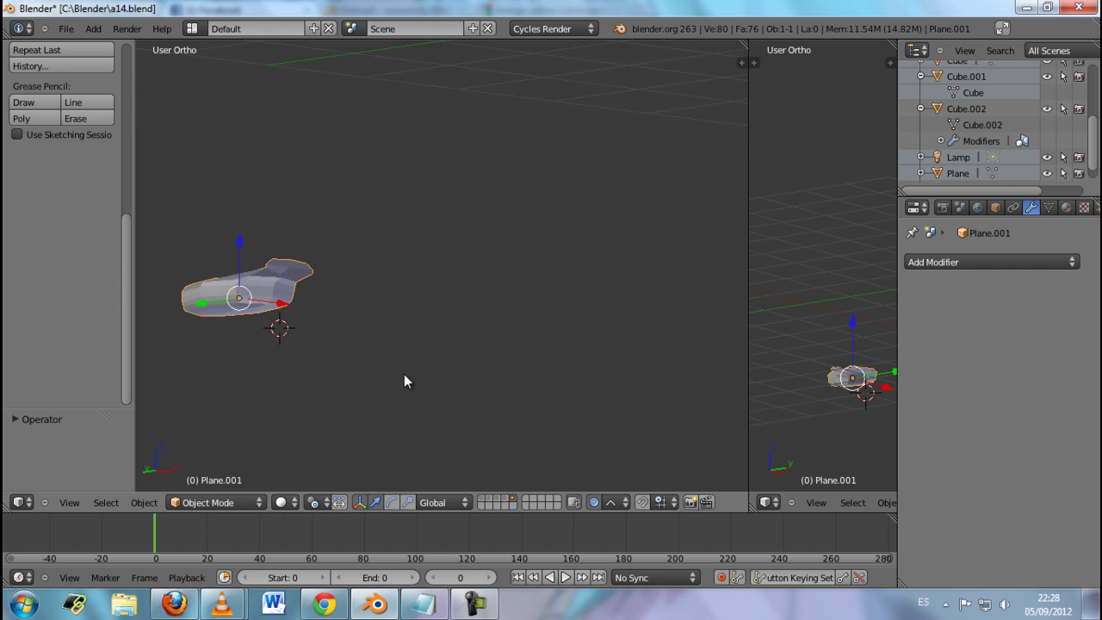
scroll(40, 165, "up", 1)
scroll(40, 165, "up", 5)
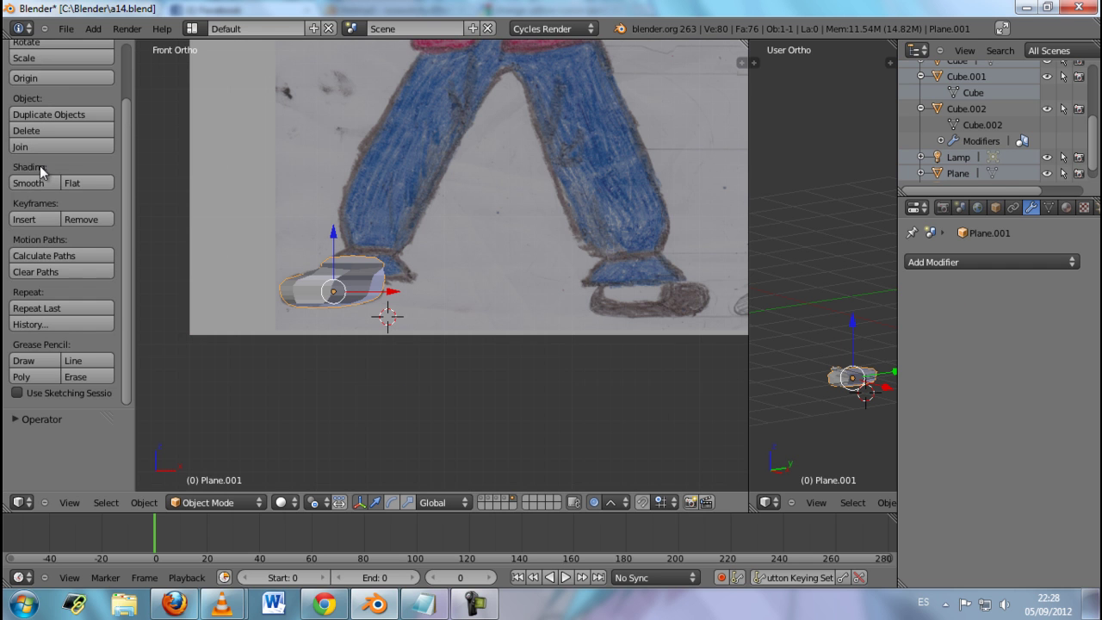
left_click(39, 184)
mouse_move(402, 332)
middle_mouse_down()
mouse_move(413, 332)
mouse_move(364, 315)
mouse_move(489, 323)
middle_mouse_up()
key("KP_1")
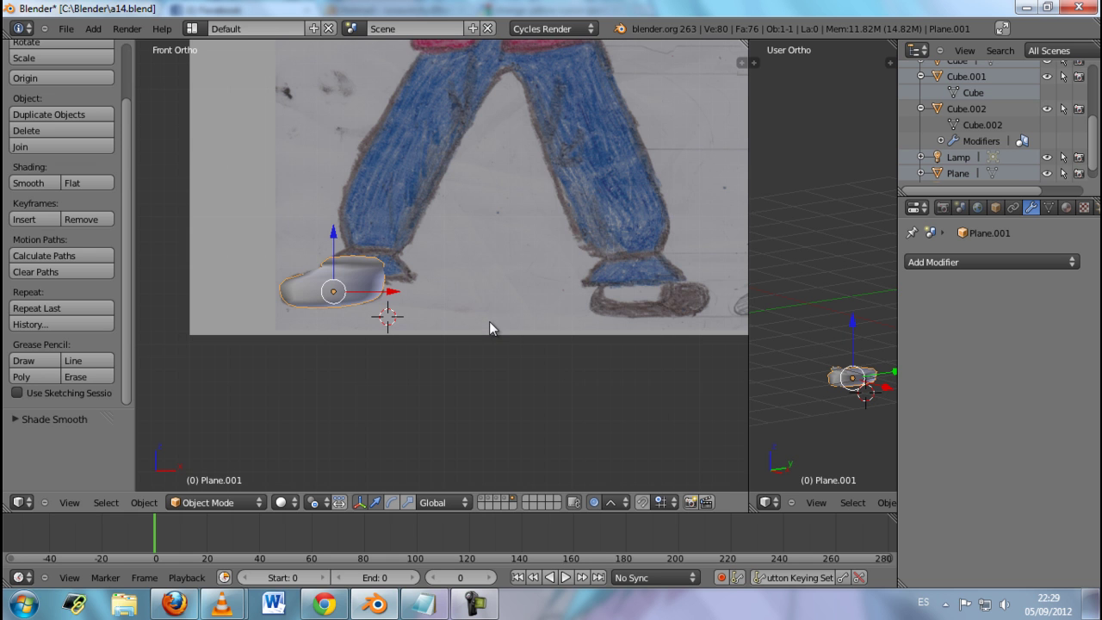
Step: Select the nine top-edge vertices of the shoe and delete them with X > Vertices
key("Tab")
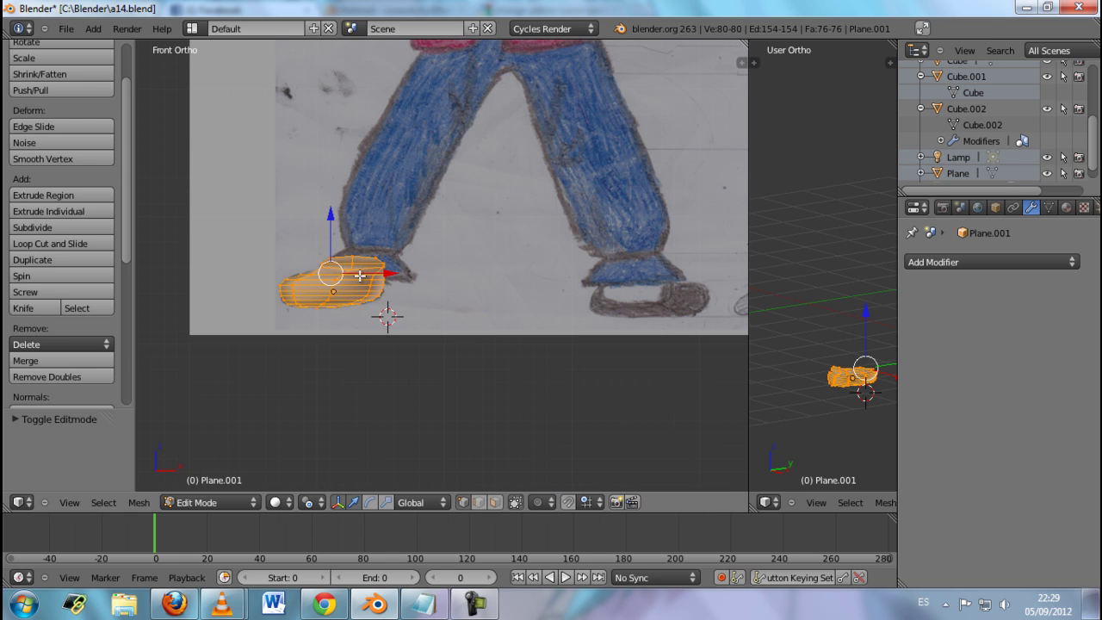
scroll(360, 275, "up", 2)
scroll(336, 281, "up", 2)
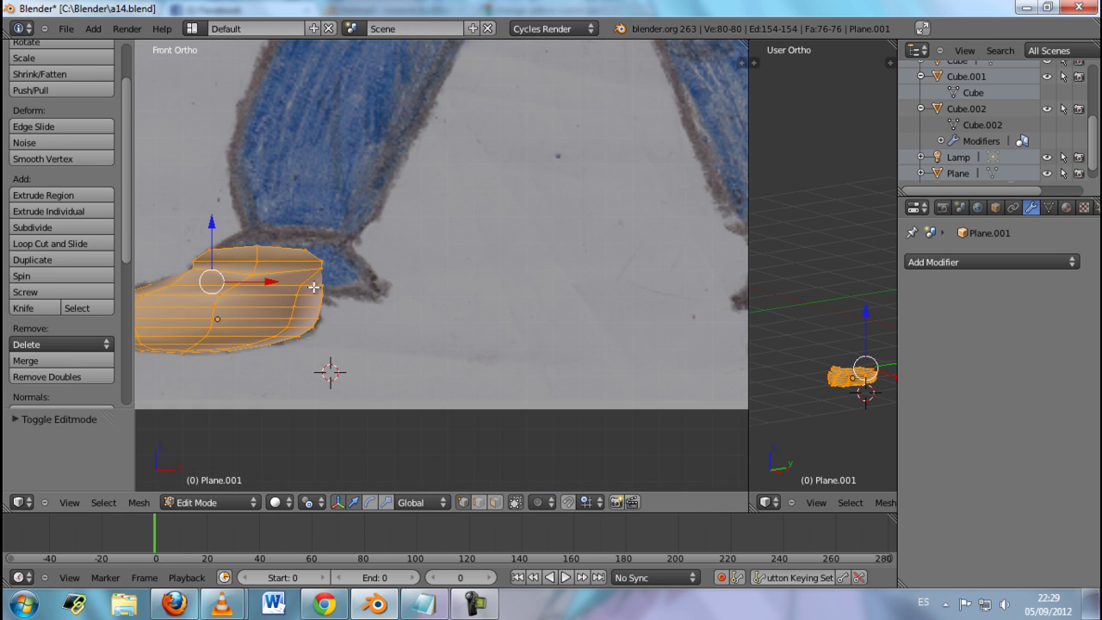
scroll(313, 286, "down", 1)
right_click(283, 274)
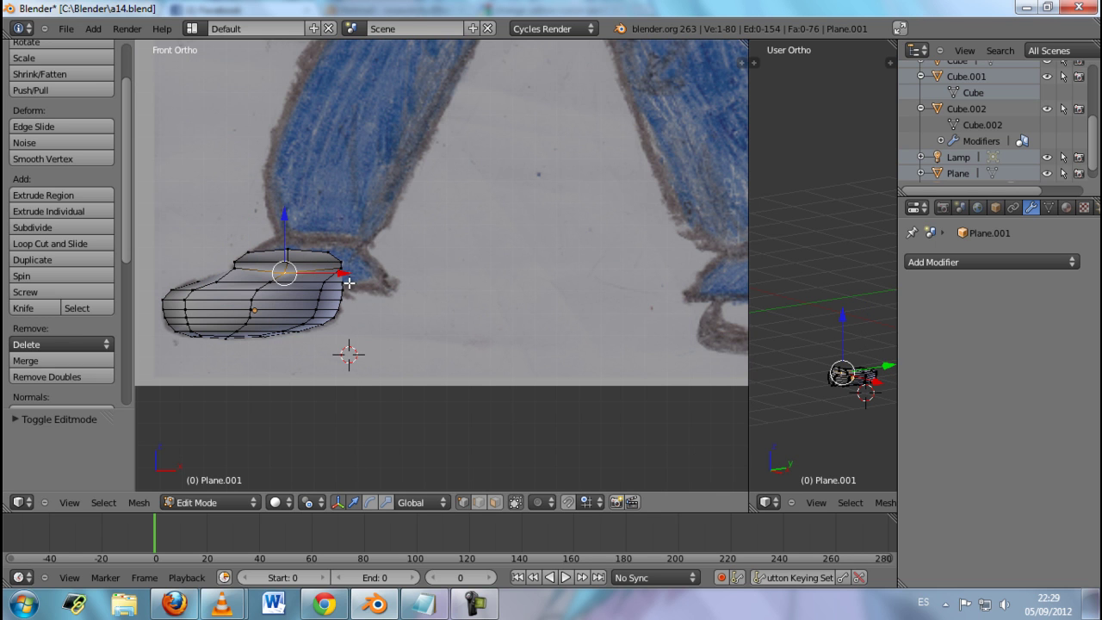
right_click(342, 269, "shift")
right_click(337, 260, "shift")
right_click(320, 252, "shift")
right_click(303, 254, "shift")
right_click(287, 251, "shift")
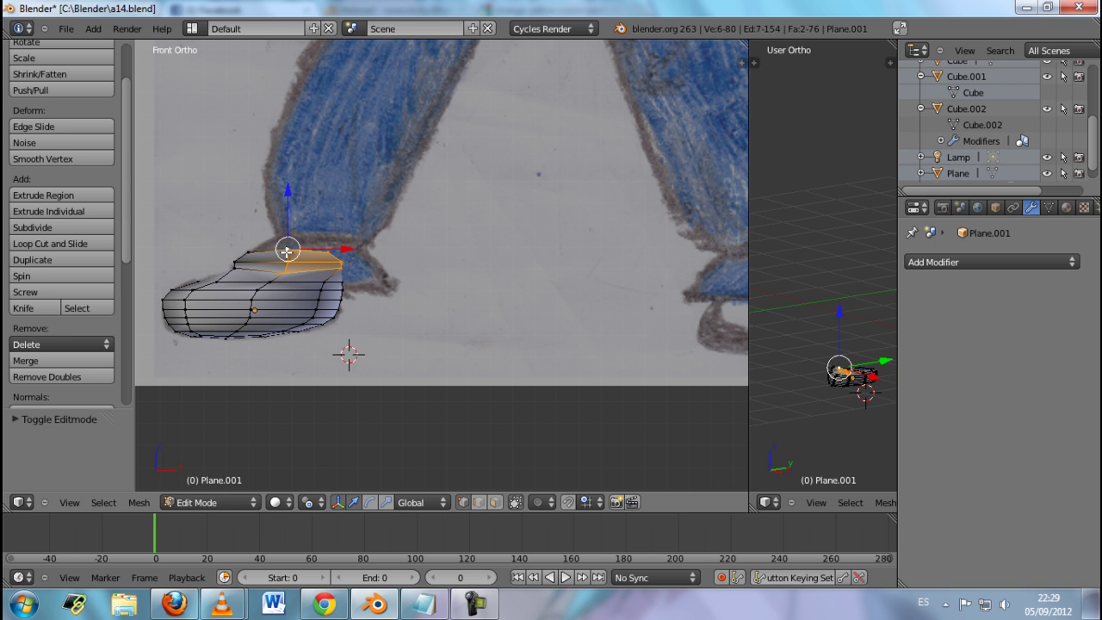
right_click(248, 252, "shift")
right_click(240, 260, "shift")
right_click(234, 266, "shift")
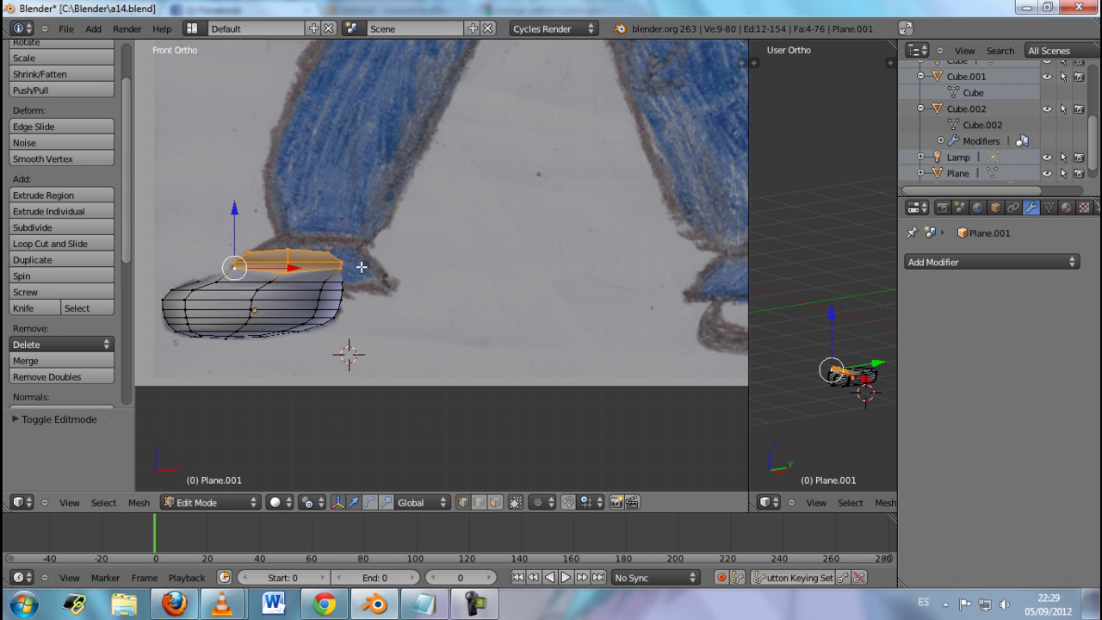
key("x")
left_click(362, 267)
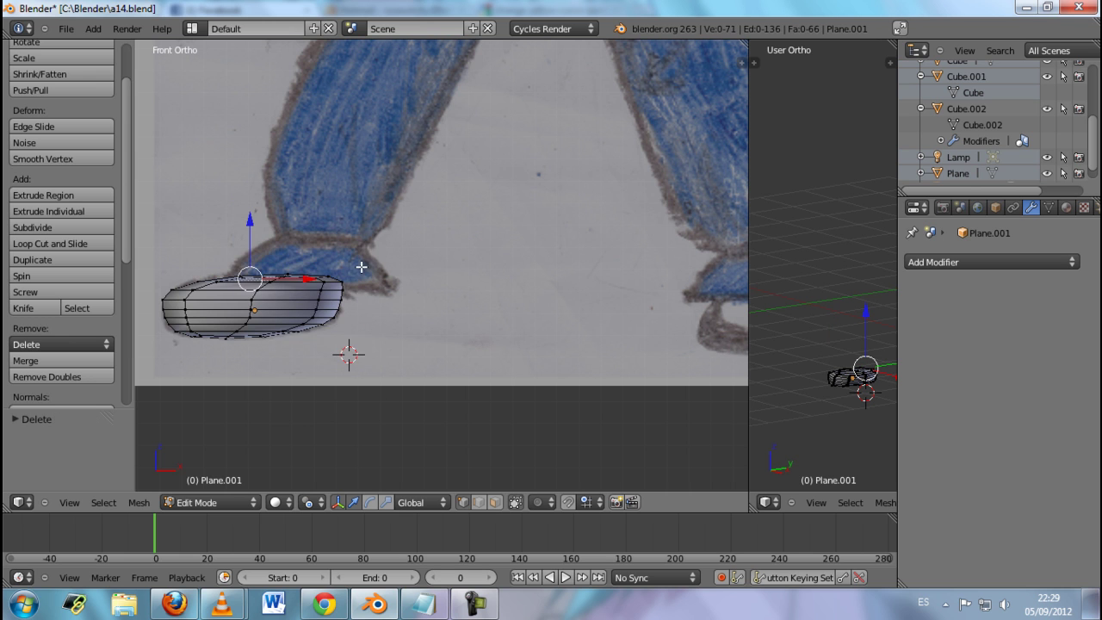
Step: Orbit above the shoe and delete two top-rim vertices
middle_click_drag(307, 284, 255, 272)
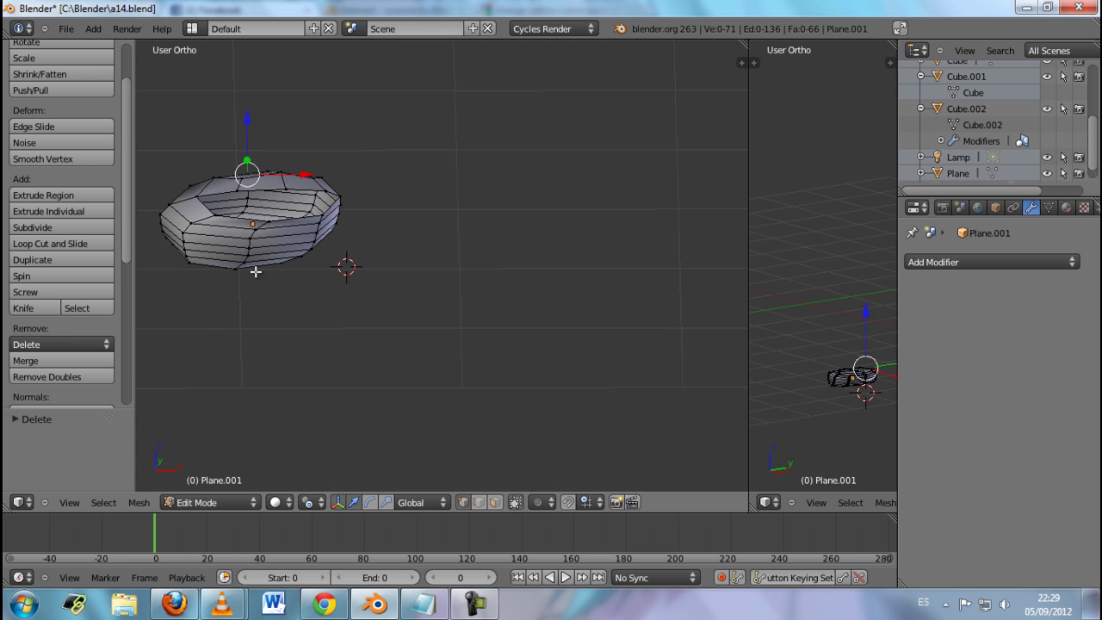
middle_click_drag(213, 212, 245, 188)
right_click(241, 175)
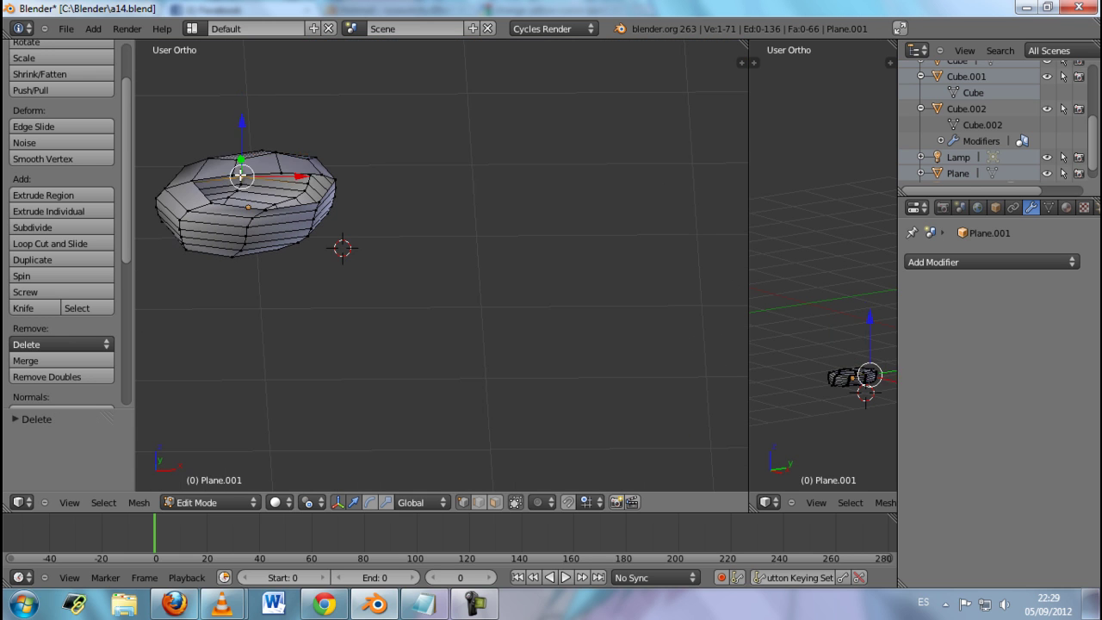
right_click(243, 173)
right_click(241, 174)
key("ctrl+z")
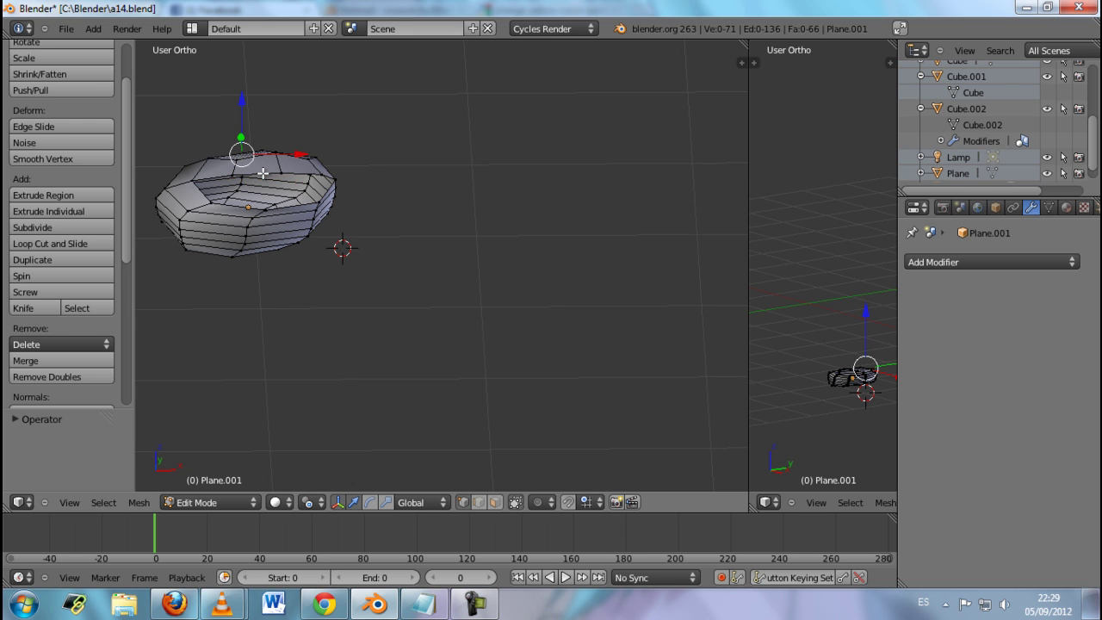
right_click(234, 174)
right_click(330, 173, "shift")
key("x")
left_click(399, 173)
Step: Delete four more top-rim vertices and return to the Front view
middle_click_drag(398, 173, 394, 181)
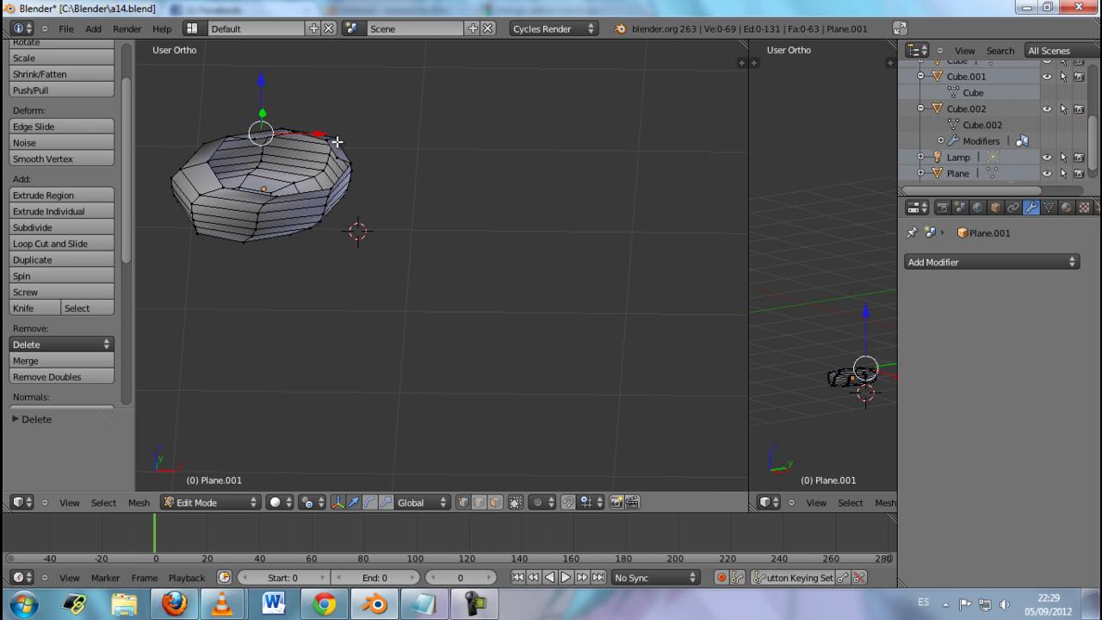
middle_click_drag(334, 154, 336, 172)
right_click(263, 61)
right_click(296, 53)
right_click(256, 60, "shift")
right_click(334, 67, "shift")
right_click(341, 91, "shift")
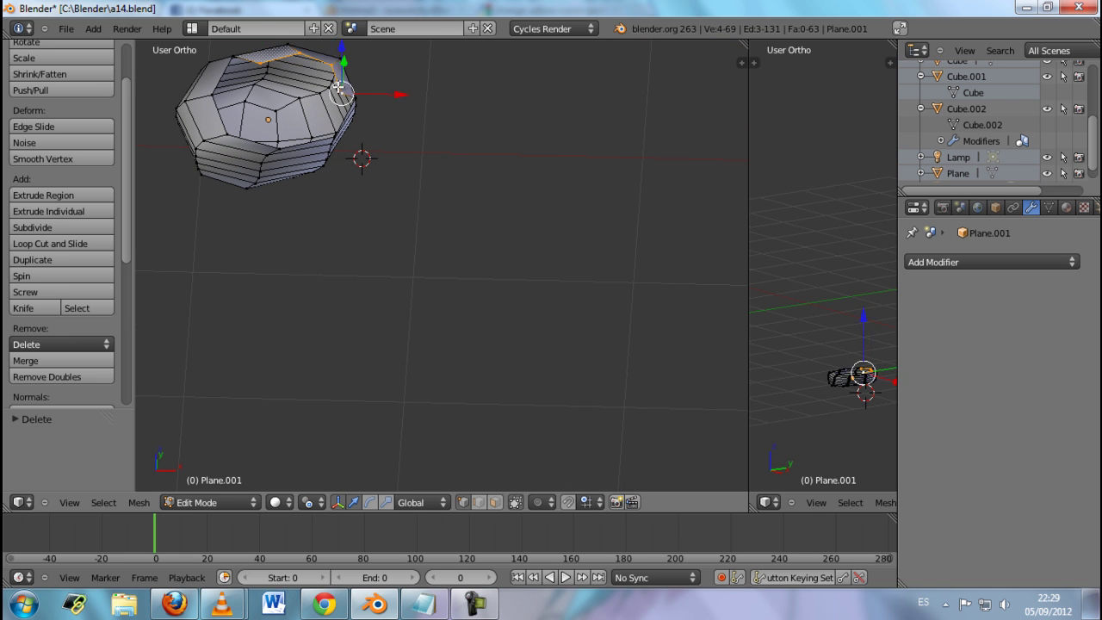
key("x")
left_click(442, 96)
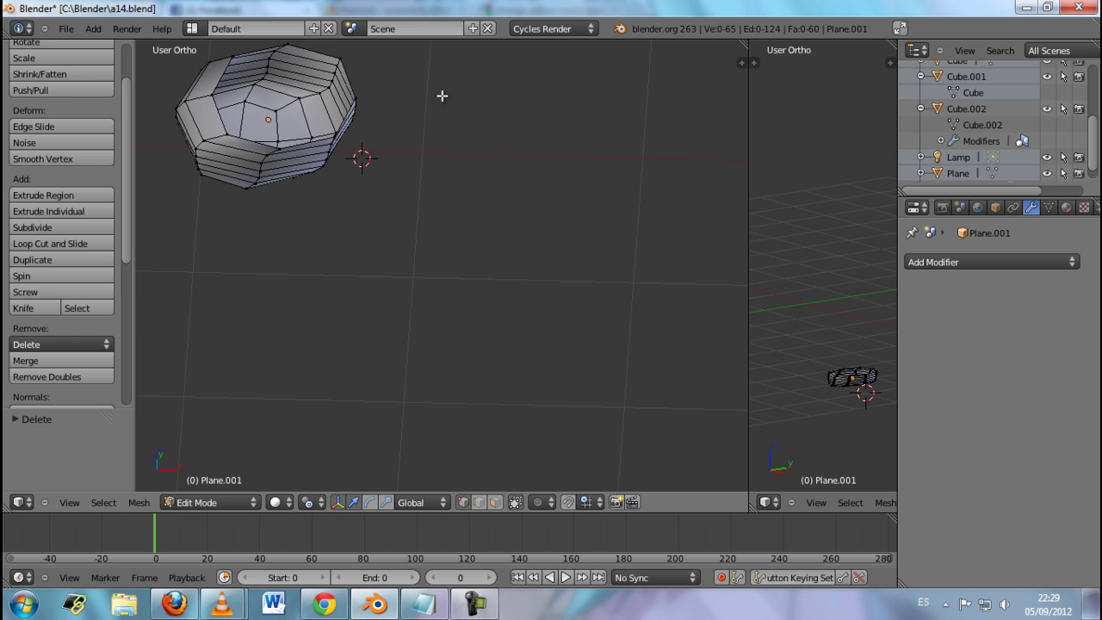
key("KP_1")
right_click(197, 281)
Step: Select all the vertices around the shoe's top rim, returning to the front view
key("a")
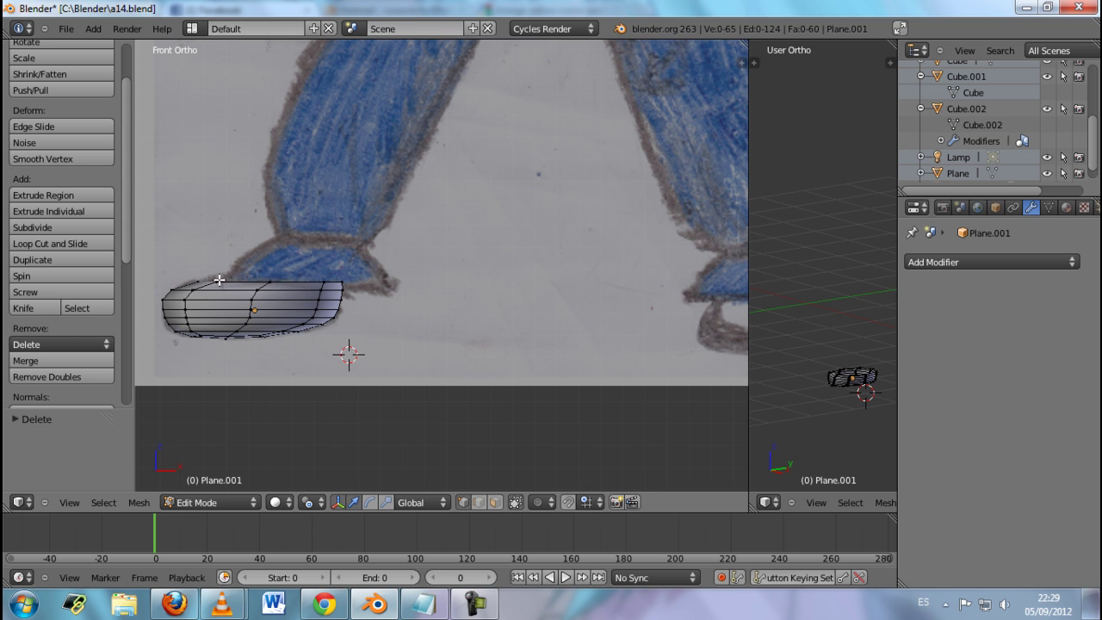
key("a")
key("a")
right_click(215, 281)
right_click(215, 282, "shift")
right_click(283, 281, "shift")
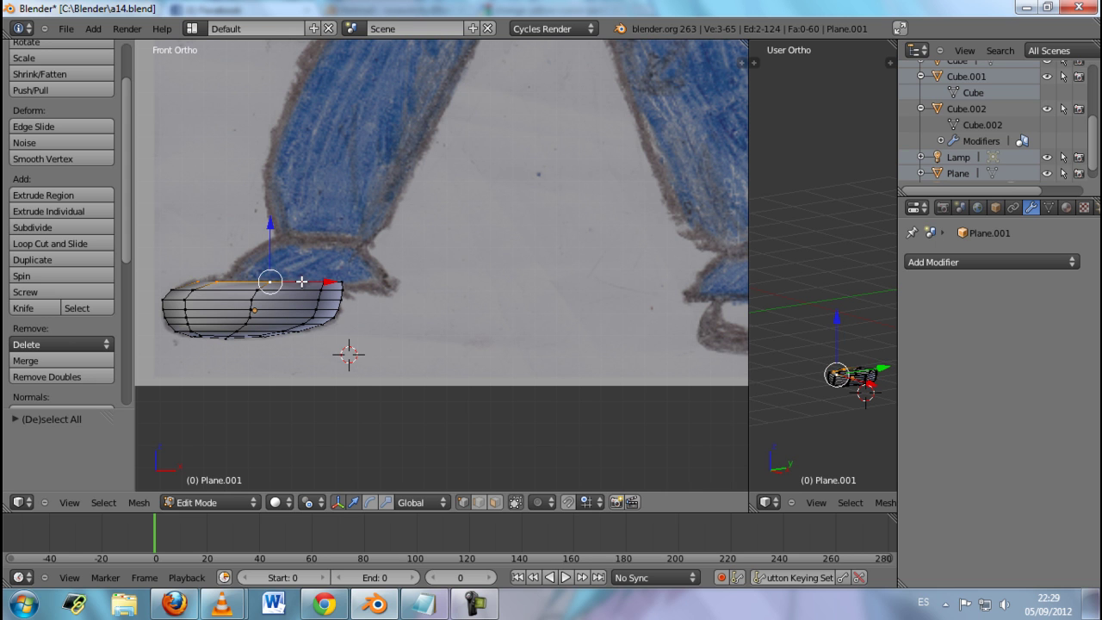
right_click(340, 281, "shift")
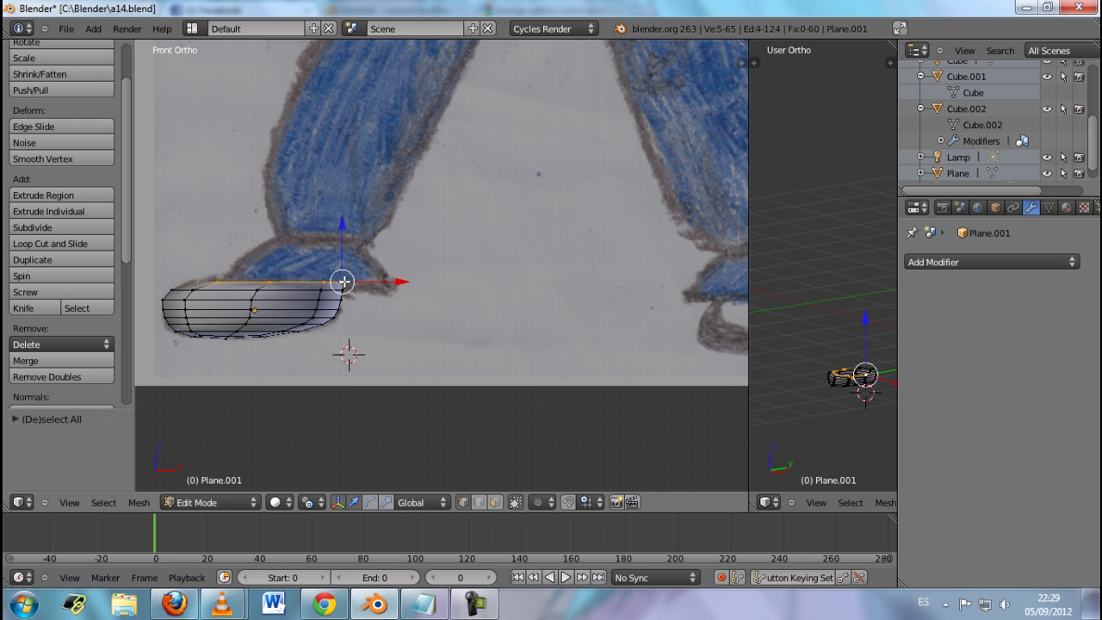
right_click(345, 282, "shift")
middle_click_drag(346, 281, 339, 315)
right_click(223, 164, "shift")
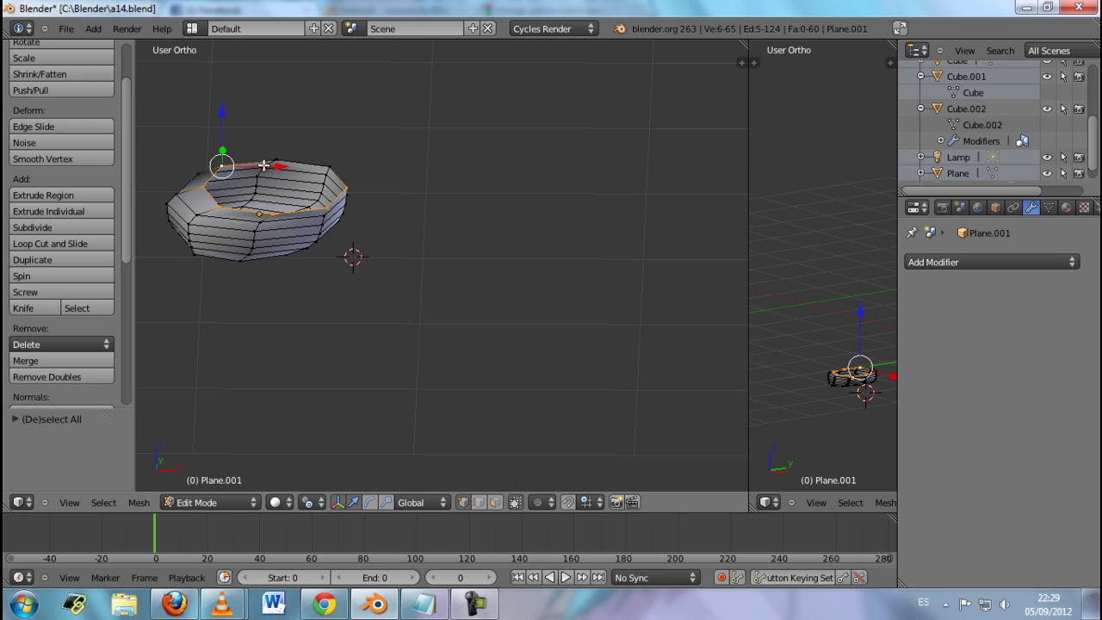
right_click(274, 160, "shift")
right_click(332, 166, "shift")
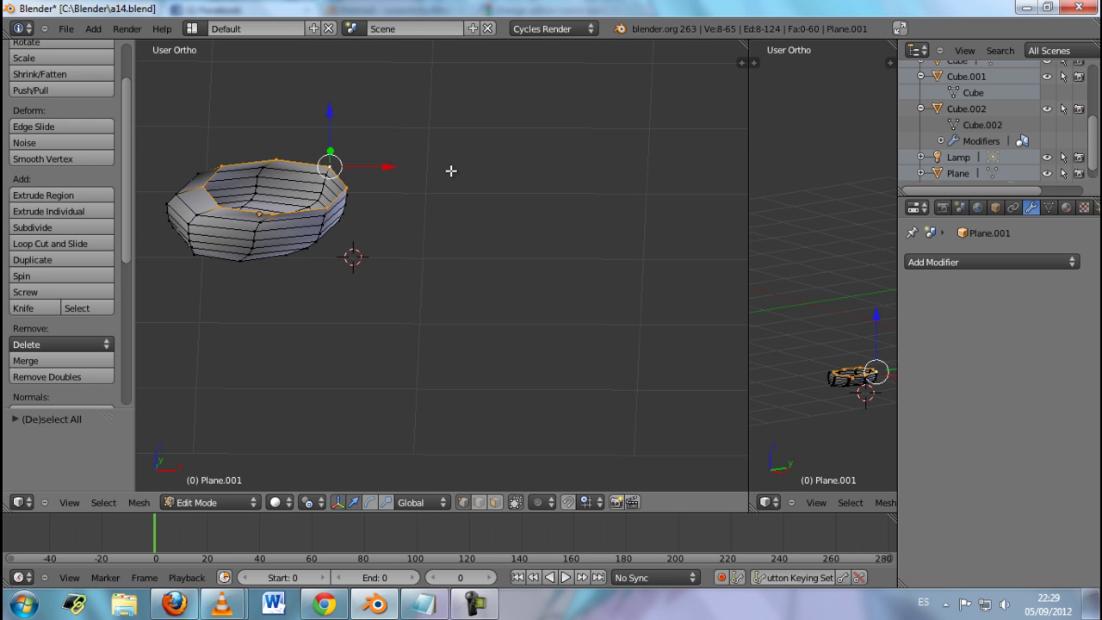
key("KP_1")
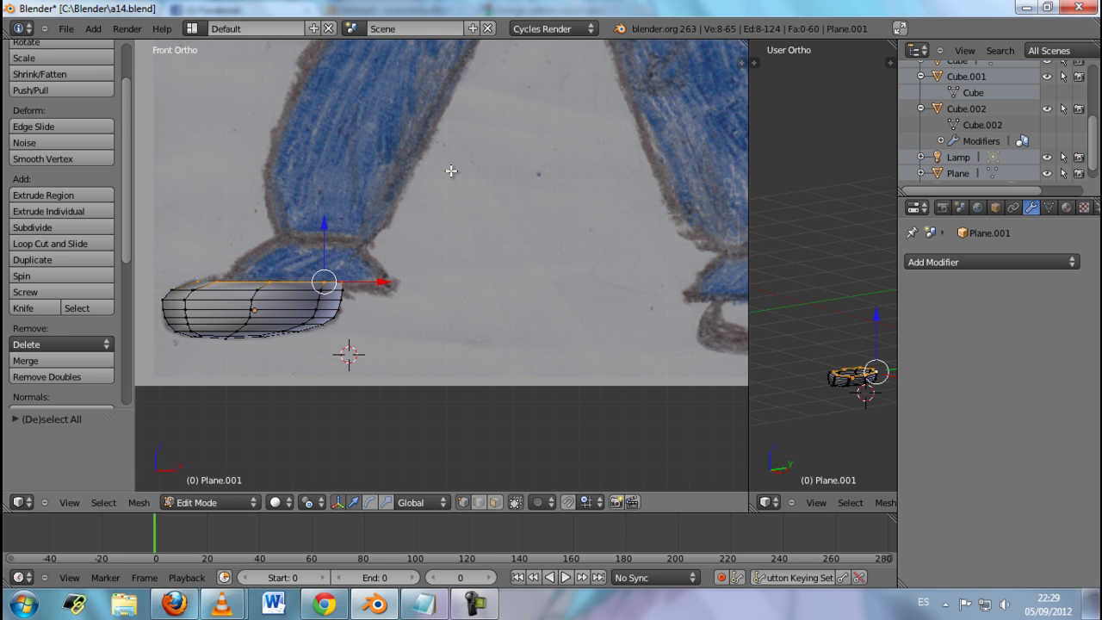
Step: Extrude the top rim upward into an ankle collar, redoing it at a higher height
key("e")
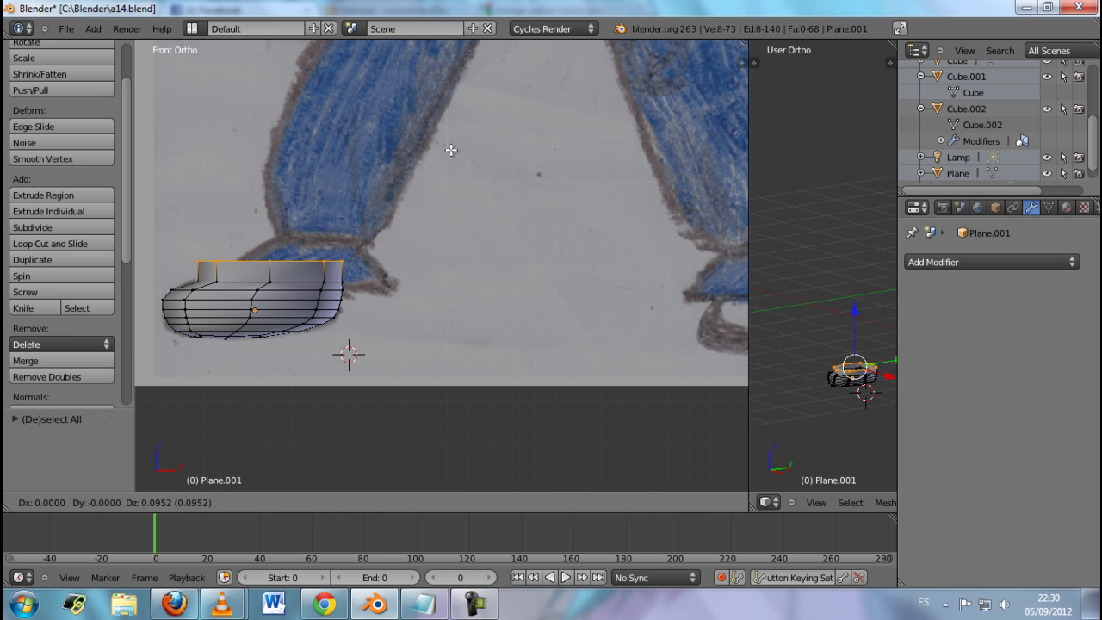
left_click(450, 151)
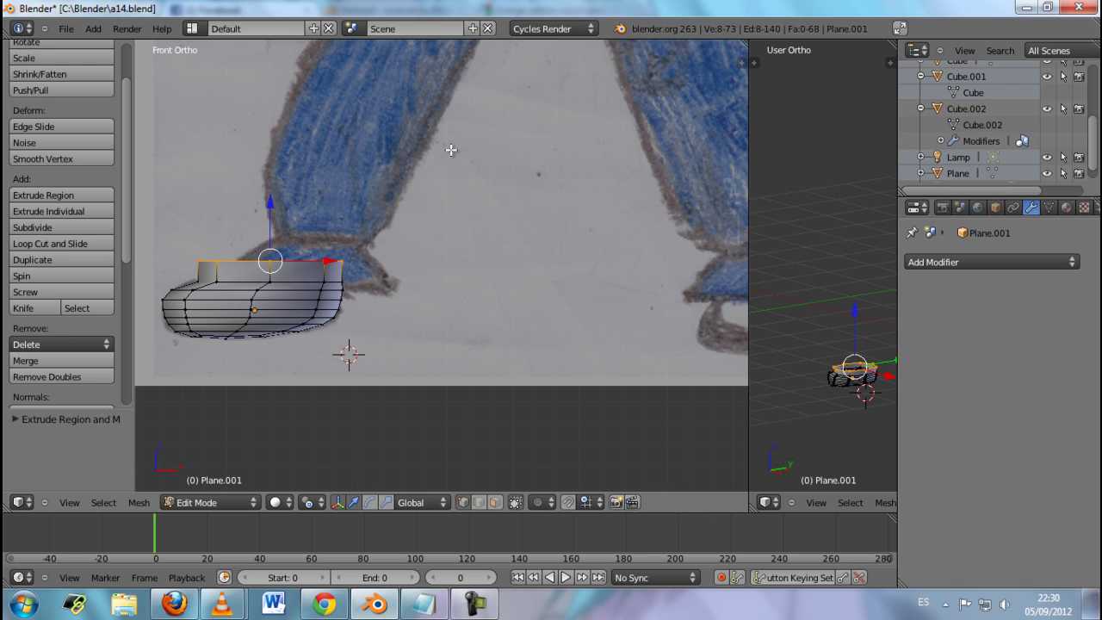
key("ctrl+z")
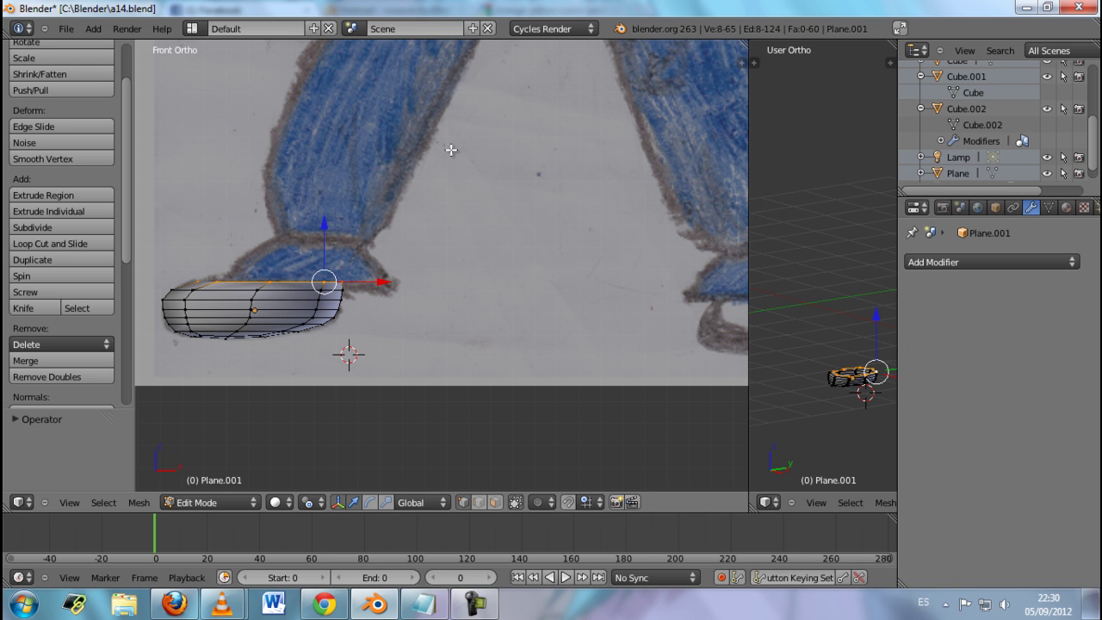
key("e")
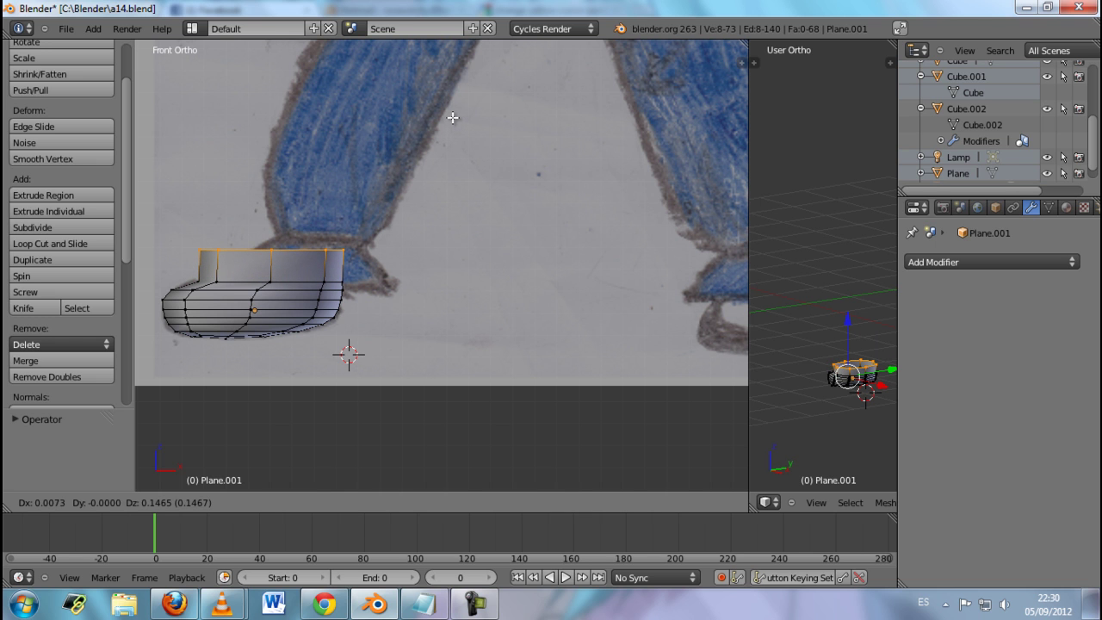
left_click(452, 115)
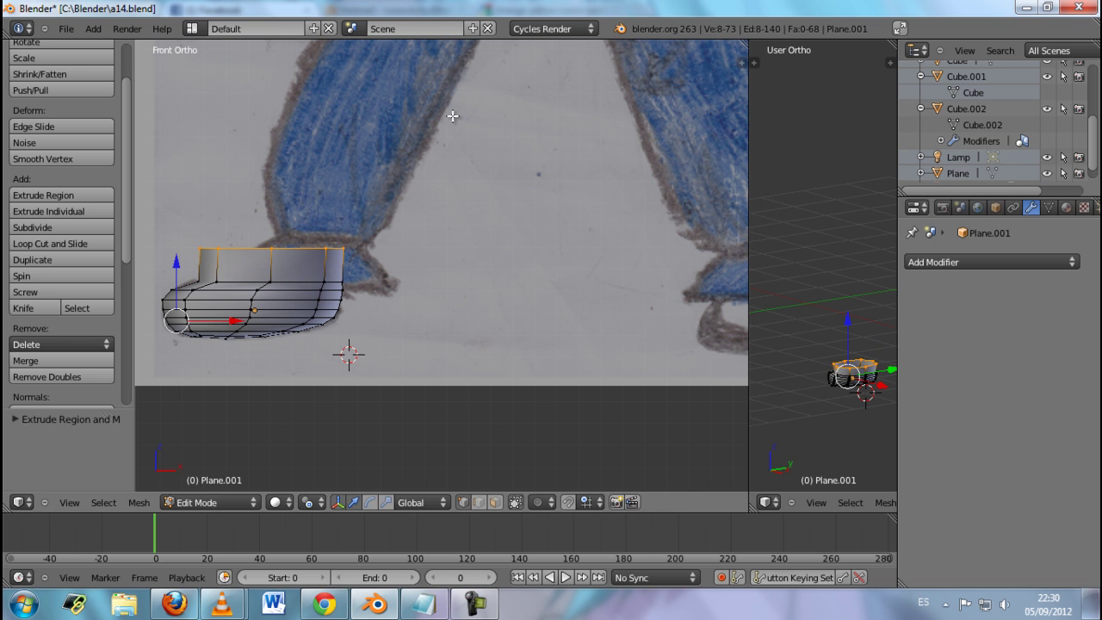
Step: Try scaling the collar's top edge, undo it, then deselect and inspect the shoe
key("s")
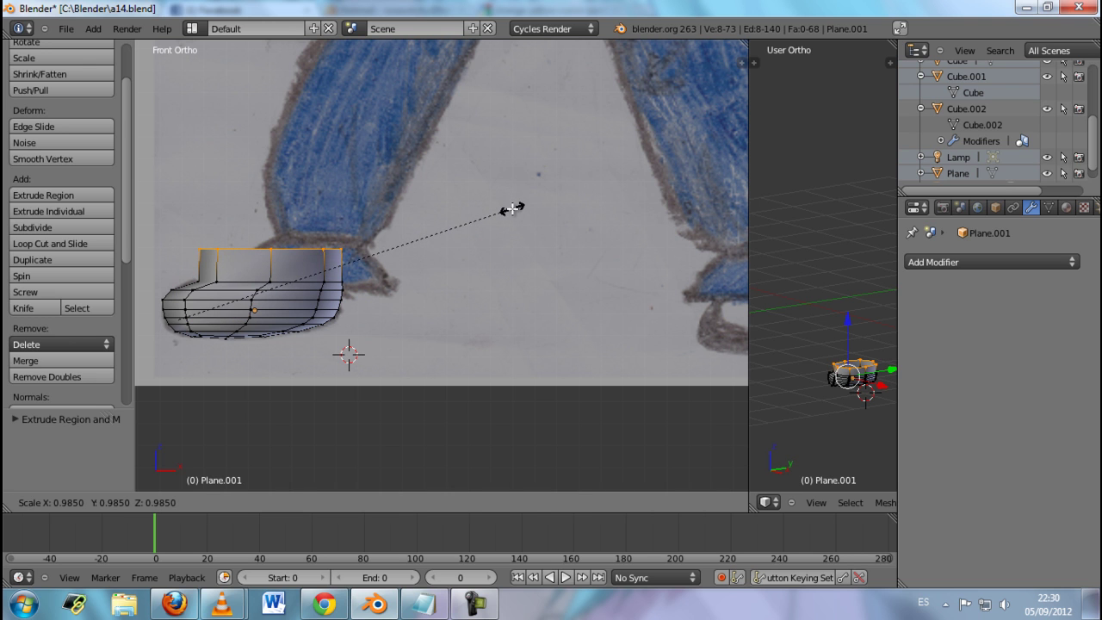
left_click(524, 219)
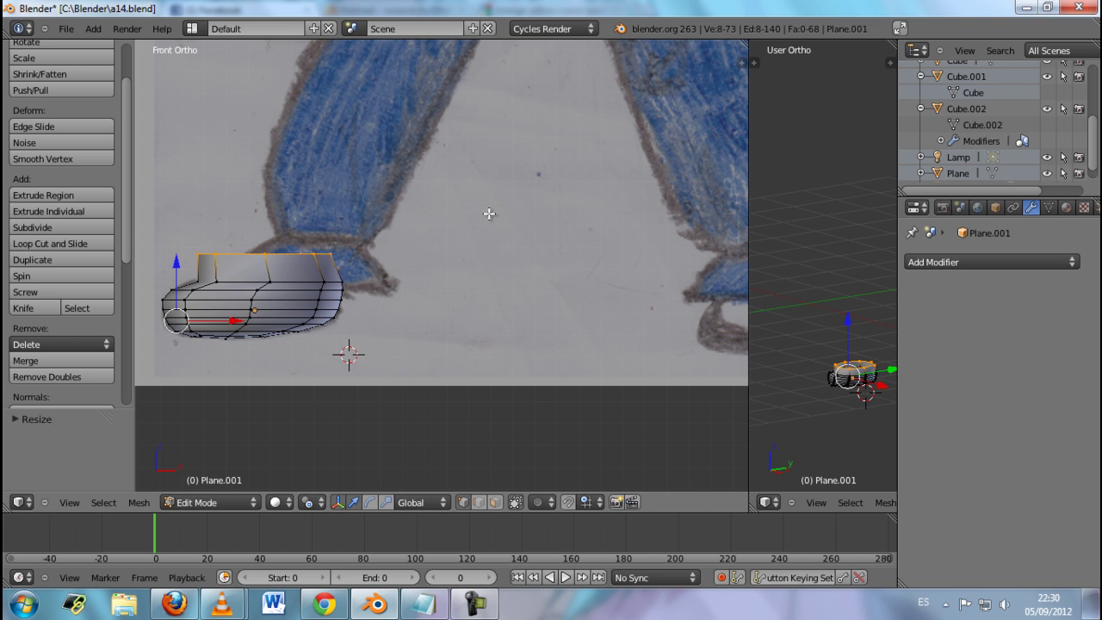
key("ctrl+z")
key("a")
mouse_move(484, 211)
middle_mouse_down()
mouse_move(393, 325)
mouse_move(319, 255)
mouse_move(507, 272)
mouse_move(465, 244)
mouse_move(479, 224)
middle_mouse_up()
key("KP_1")
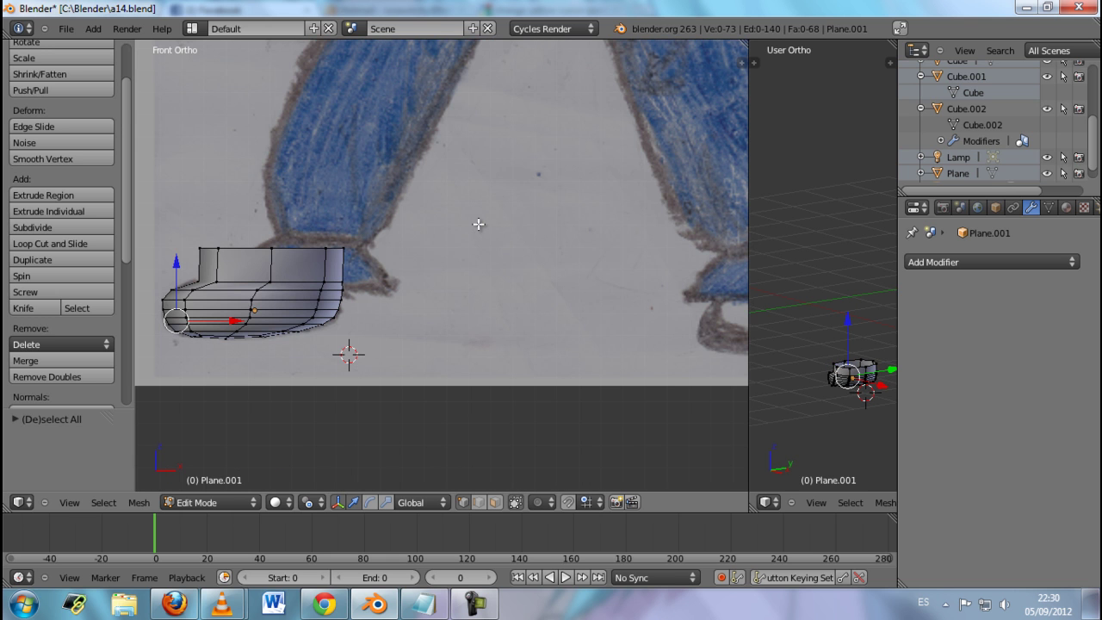
middle_click_drag(270, 245, 220, 275)
Step: Add a horizontal edge loop around the shoe and nudge the toe vertex to fit the drawing
key("ctrl+r")
left_click(219, 276)
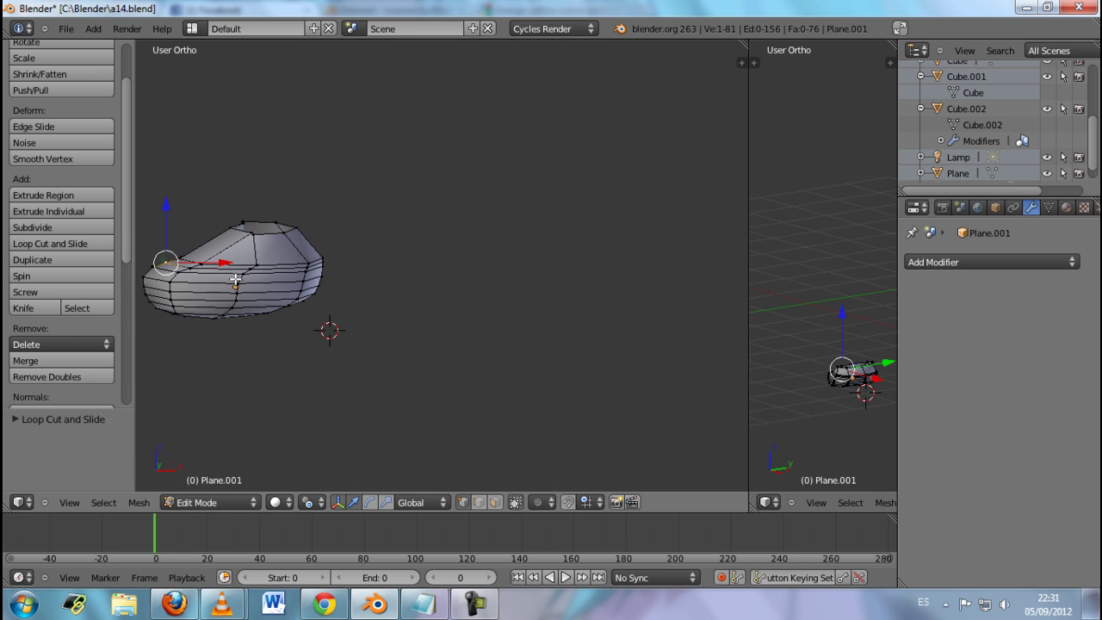
key("KP_1")
left_click_drag(245, 286, 245, 287)
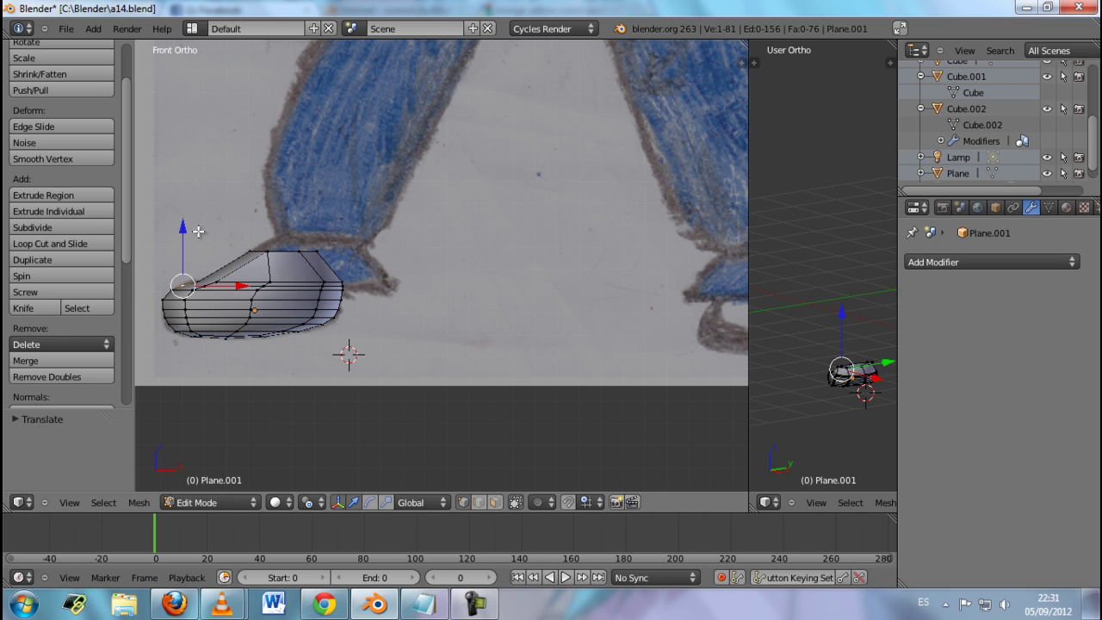
left_click_drag(184, 224, 185, 225)
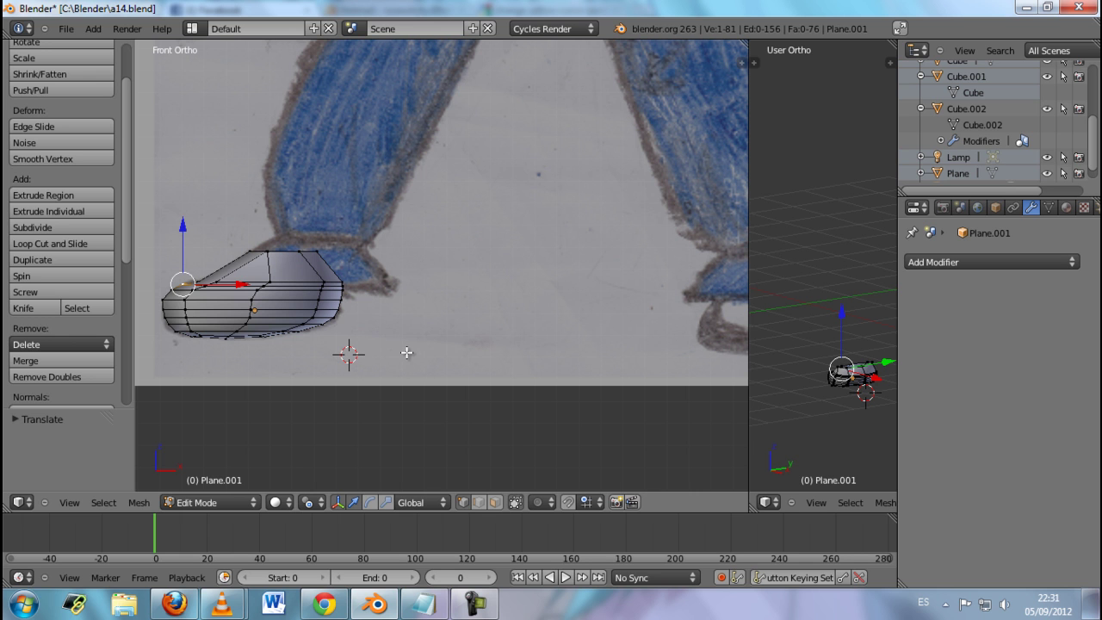
Step: Widen the large viewport beside a narrow front view, hide the Tool Shelf, and switch to Right Ortho
scroll(435, 330, "down", 2)
scroll(434, 330, "down", 2)
scroll(435, 329, "down", 1)
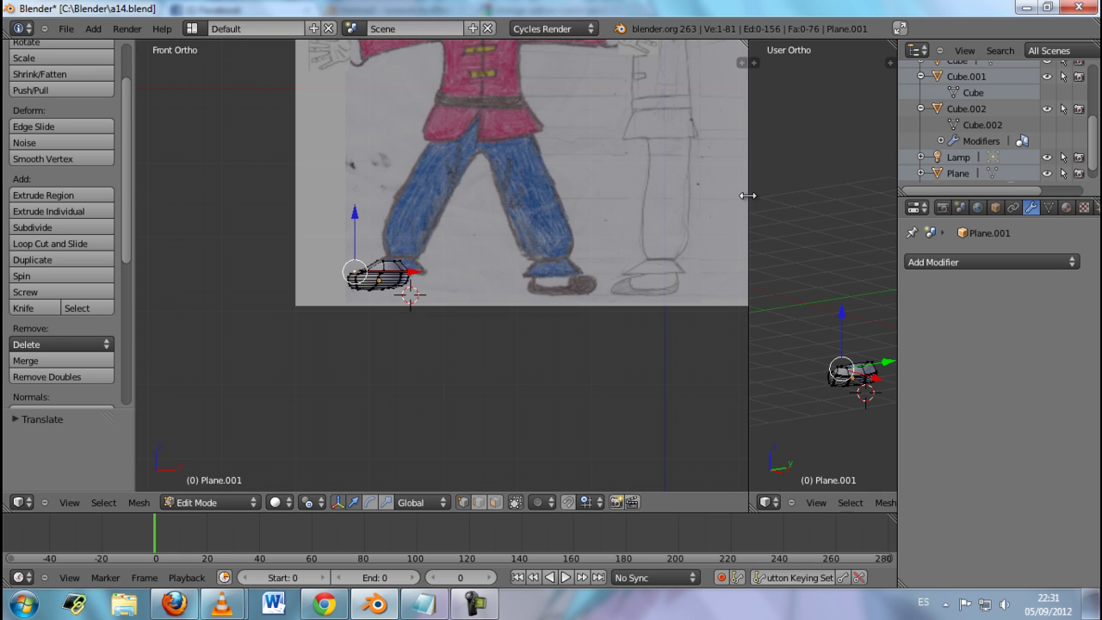
left_click_drag(750, 198, 498, 224)
scroll(397, 268, "up", 2)
scroll(398, 268, "up", 2)
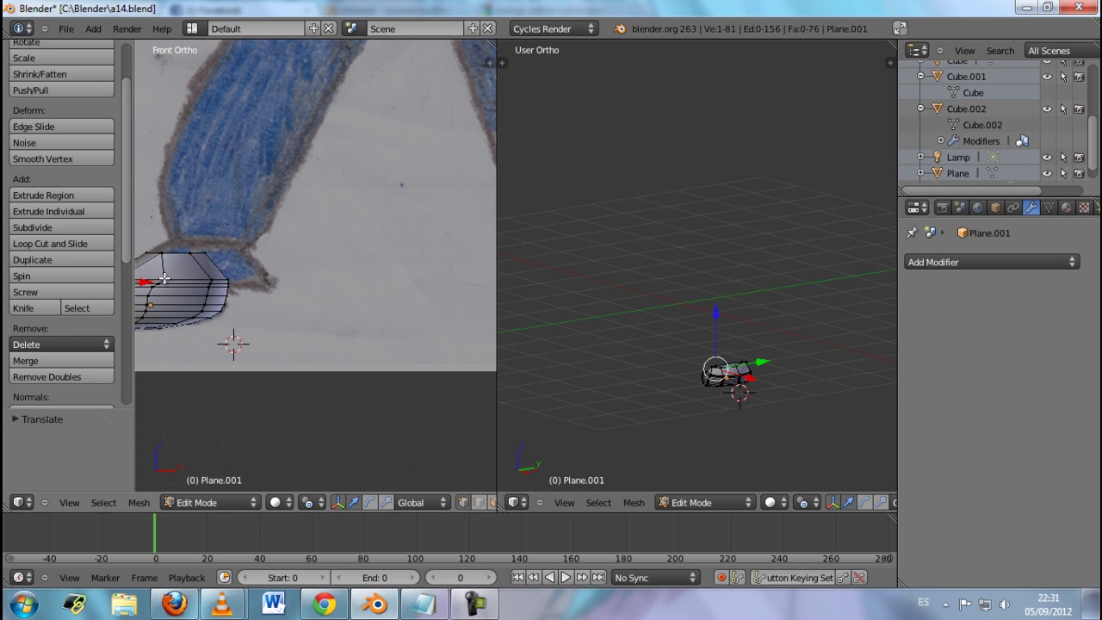
key("t")
left_click(475, 602)
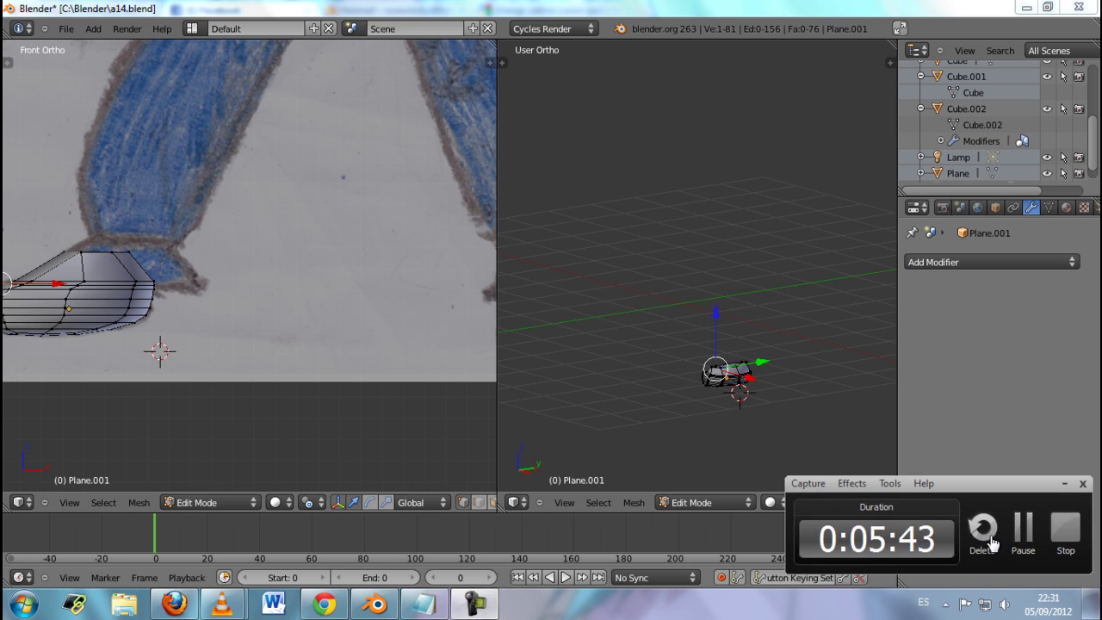
left_click(1023, 524)
Step: Widen the side view and zoom in on the reference figure's feet
left_click_drag(496, 331, 196, 338)
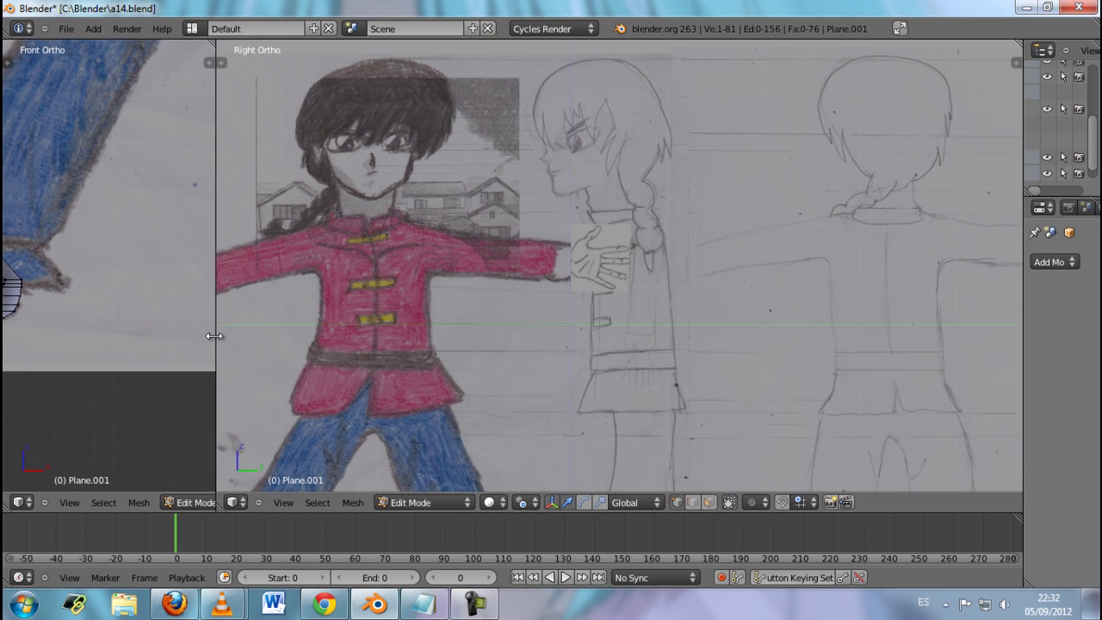
scroll(115, 349, "up", 3, "ctrl")
scroll(115, 353, "up", 3, "ctrl")
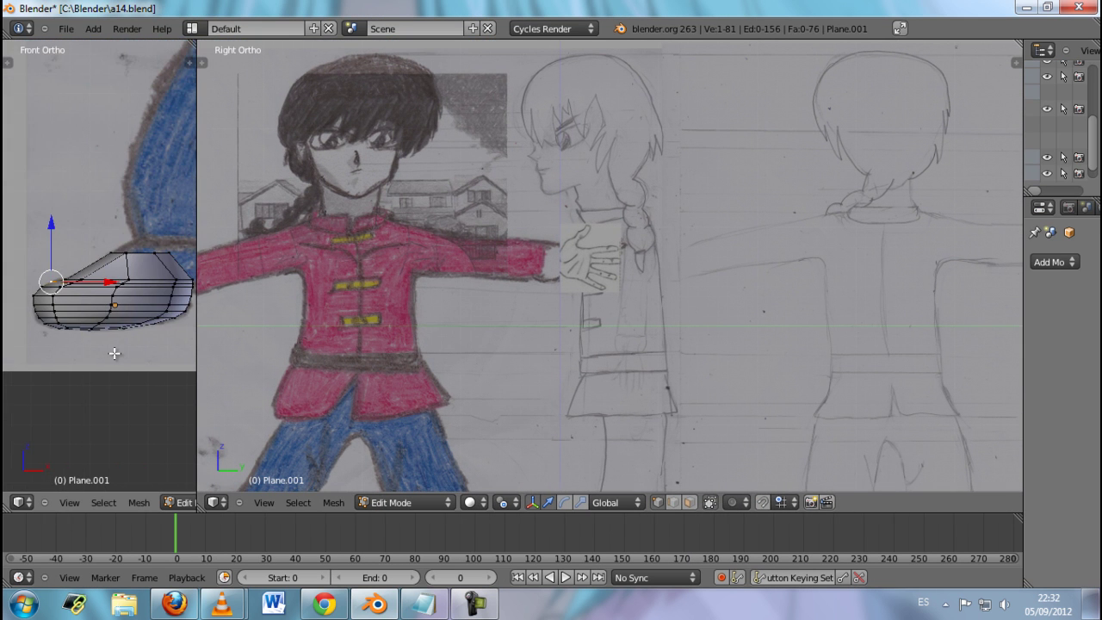
scroll(114, 353, "down", 1, "ctrl")
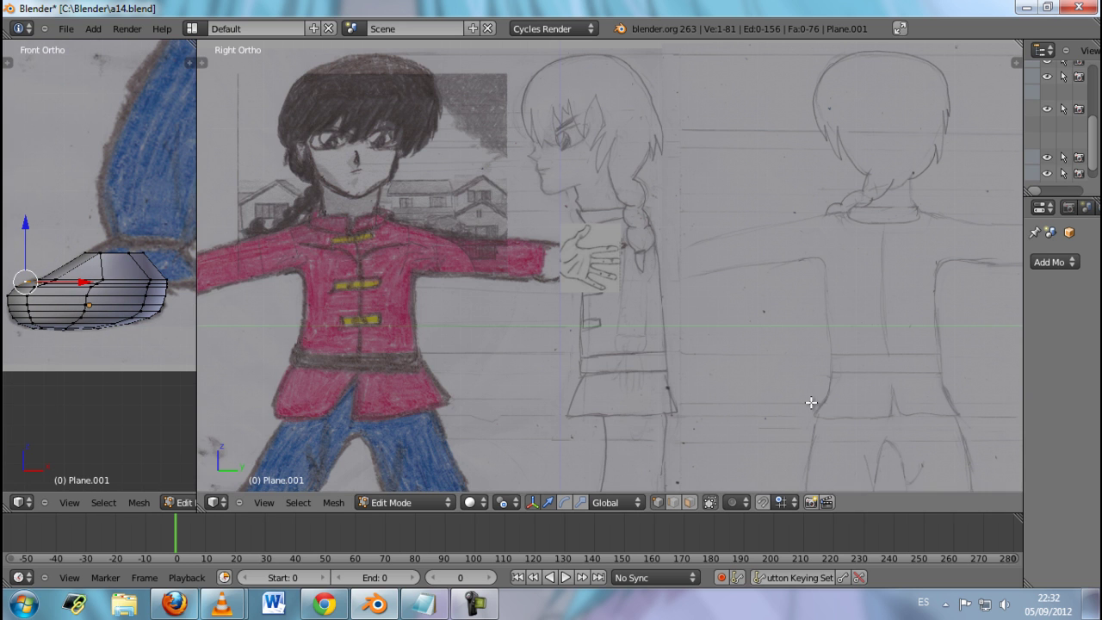
scroll(811, 402, "down", 2)
scroll(811, 403, "up", 1)
scroll(811, 402, "down", 1, "ctrl")
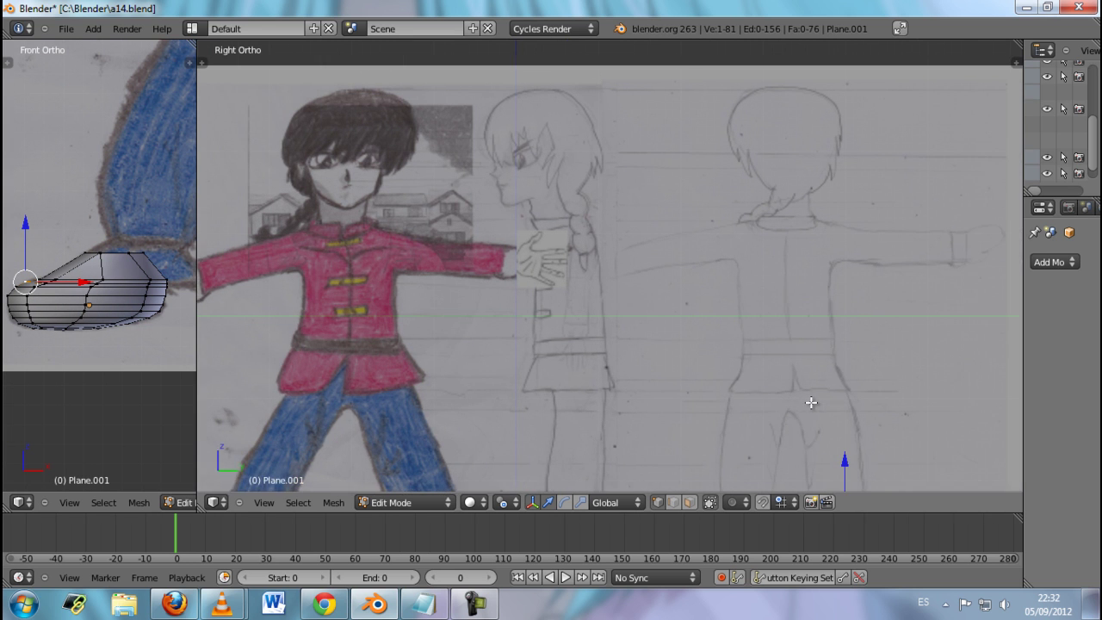
scroll(811, 402, "down", 4, "ctrl")
scroll(811, 402, "down", 2, "ctrl")
scroll(811, 402, "down", 1, "ctrl")
scroll(811, 402, "up", 1, "ctrl")
scroll(811, 402, "up", 3, "ctrl")
scroll(811, 402, "up", 2, "ctrl")
scroll(811, 402, "down", 2)
scroll(800, 439, "up", 1, "shift")
scroll(801, 439, "down", 1, "shift")
Step: Move the whole shoe about 3.26 units sideways and lower it under the side-view foot
left_click_drag(778, 442, 716, 444)
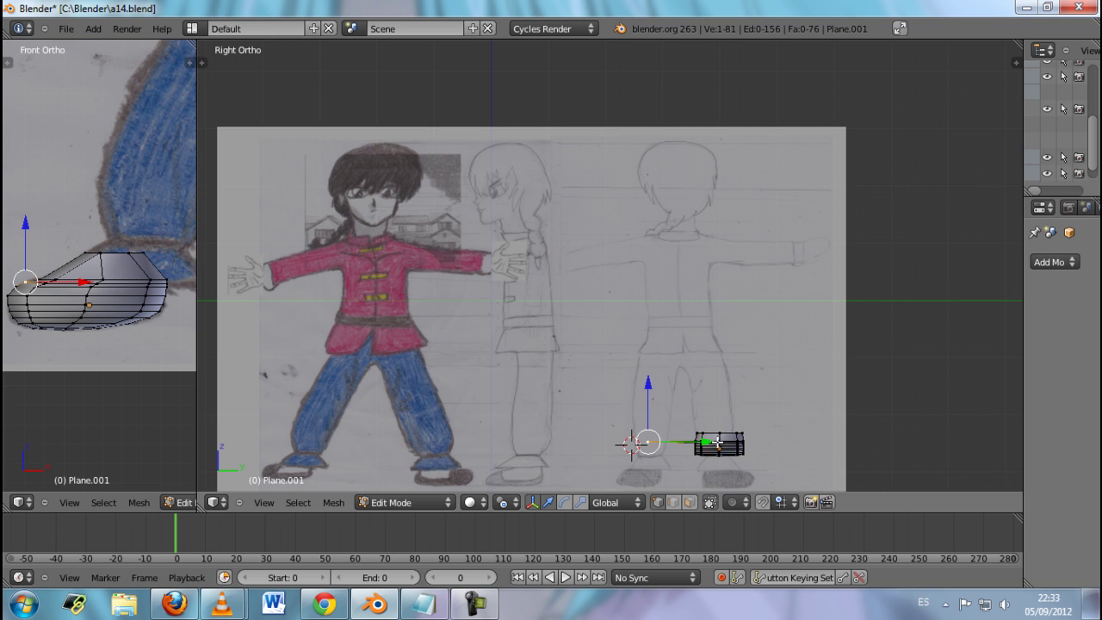
key("ctrl+z")
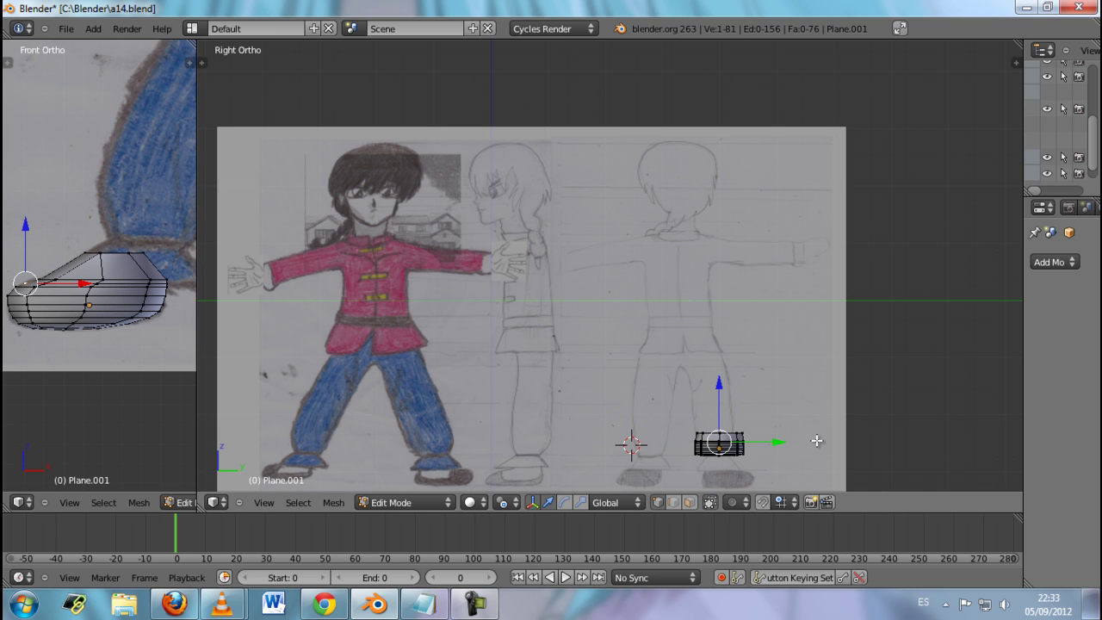
key("ctrl+z")
key("a")
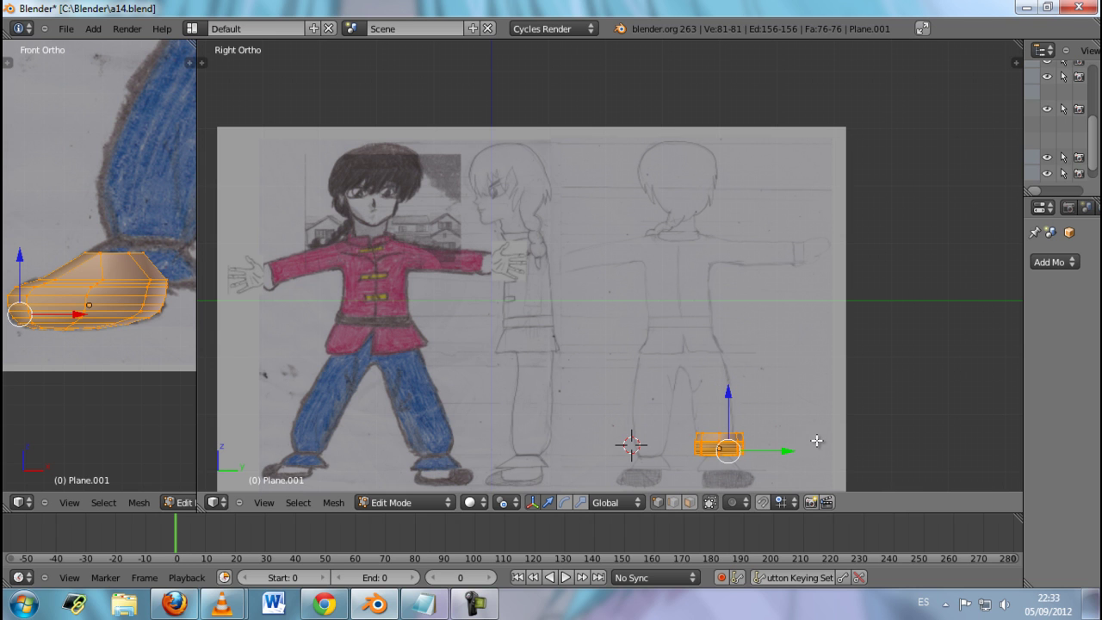
left_click_drag(795, 450, 609, 450)
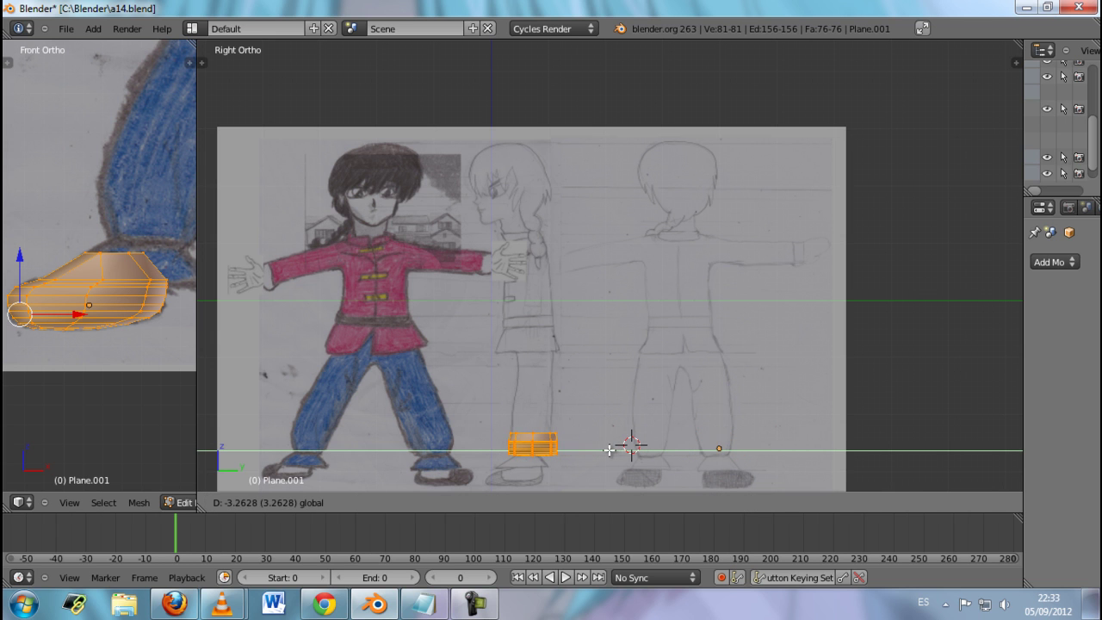
left_click(609, 449)
key("g")
key("z")
left_click(540, 399)
left_click(564, 383)
Step: Set the background reference image's Y offset to 0.700 in the N panel
key("t")
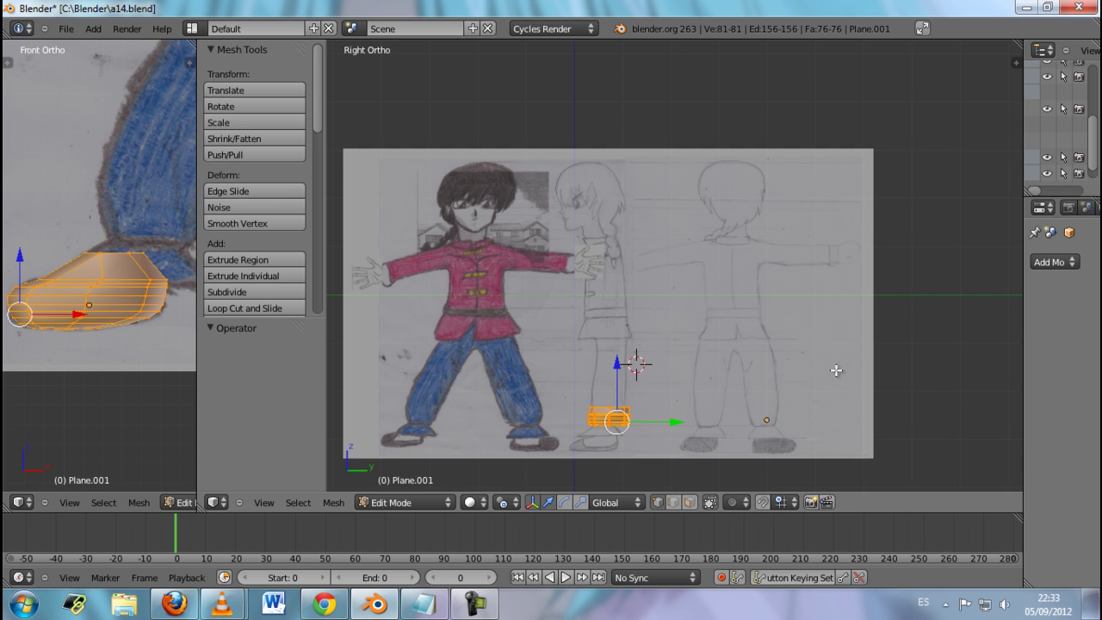
key("t")
key("n")
scroll(835, 370, "down", 2)
scroll(831, 373, "down", 1)
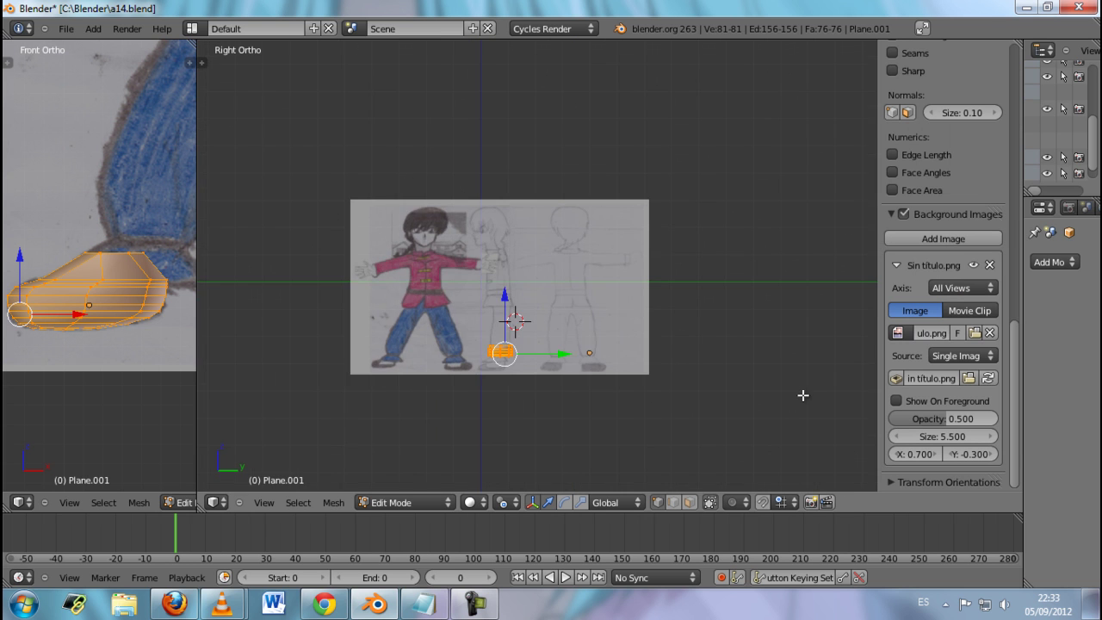
scroll(809, 388, "up", 3)
scroll(801, 394, "up", 3)
scroll(801, 395, "down", 2)
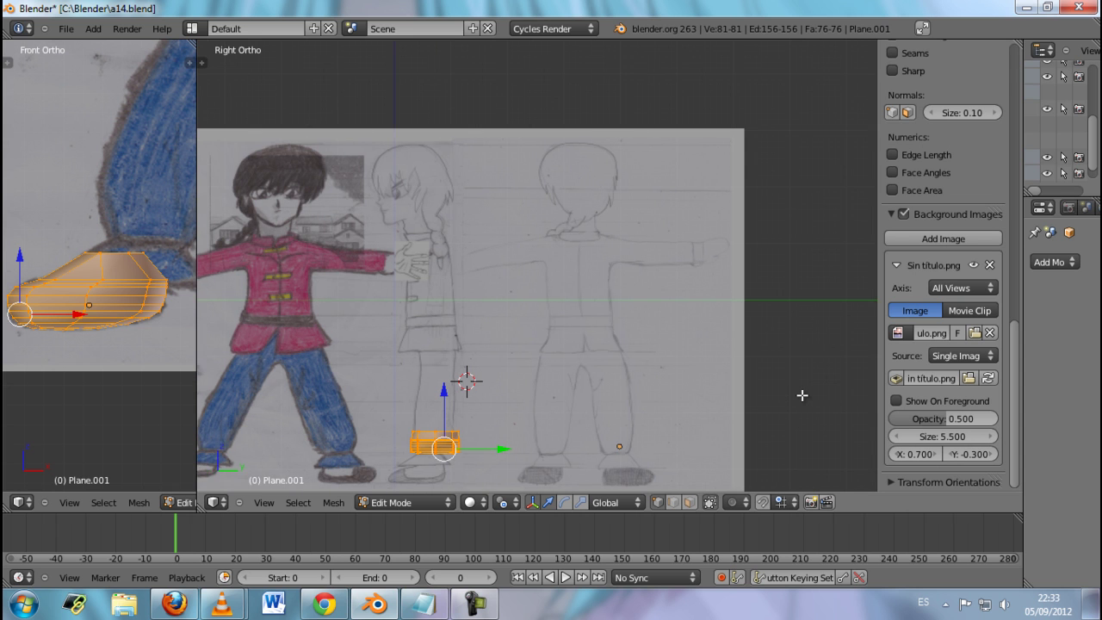
scroll(801, 395, "down", 2, "shift")
scroll(801, 396, "down", 2, "shift")
scroll(802, 395, "up", 1)
scroll(802, 395, "up", 2)
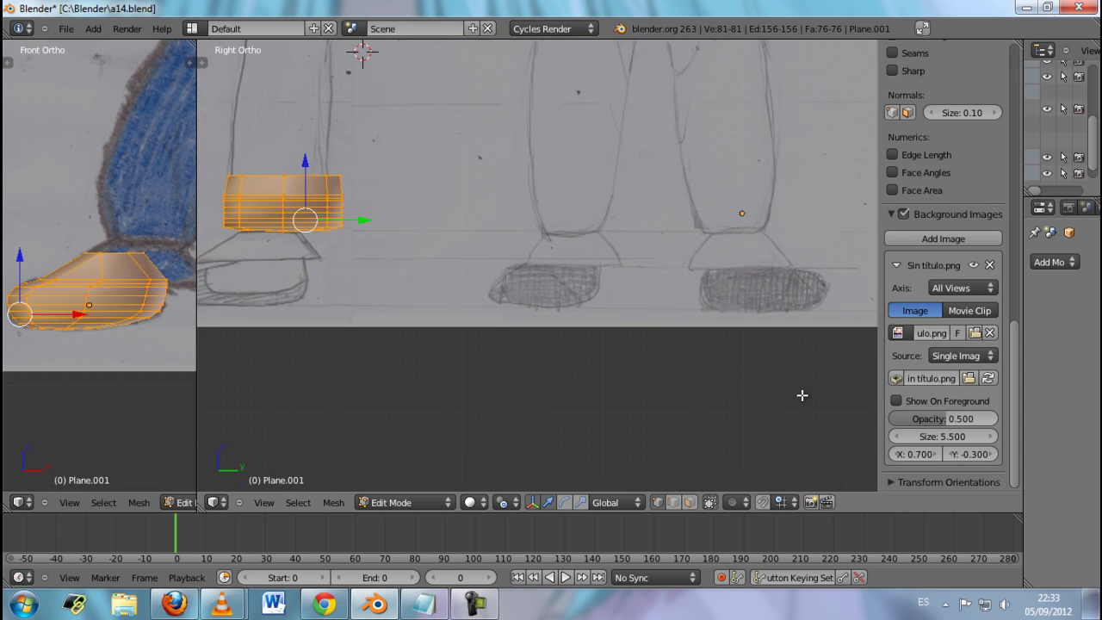
scroll(802, 395, "up", 1, "ctrl")
scroll(802, 395, "up", 3, "ctrl")
scroll(801, 395, "up", 3, "ctrl")
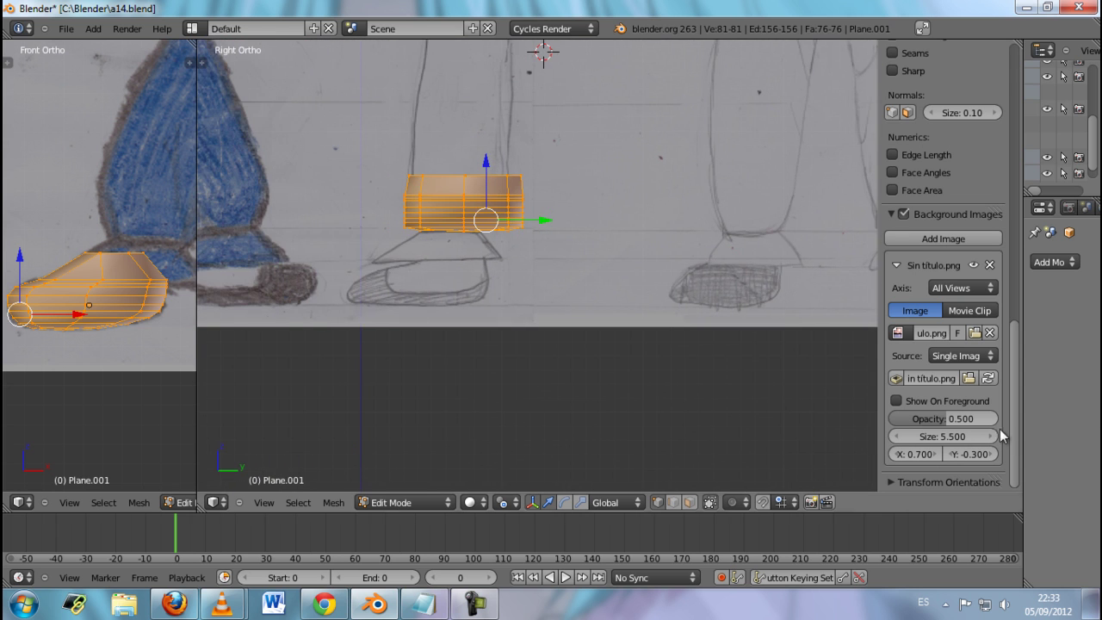
left_click_drag(990, 457, 1033, 457)
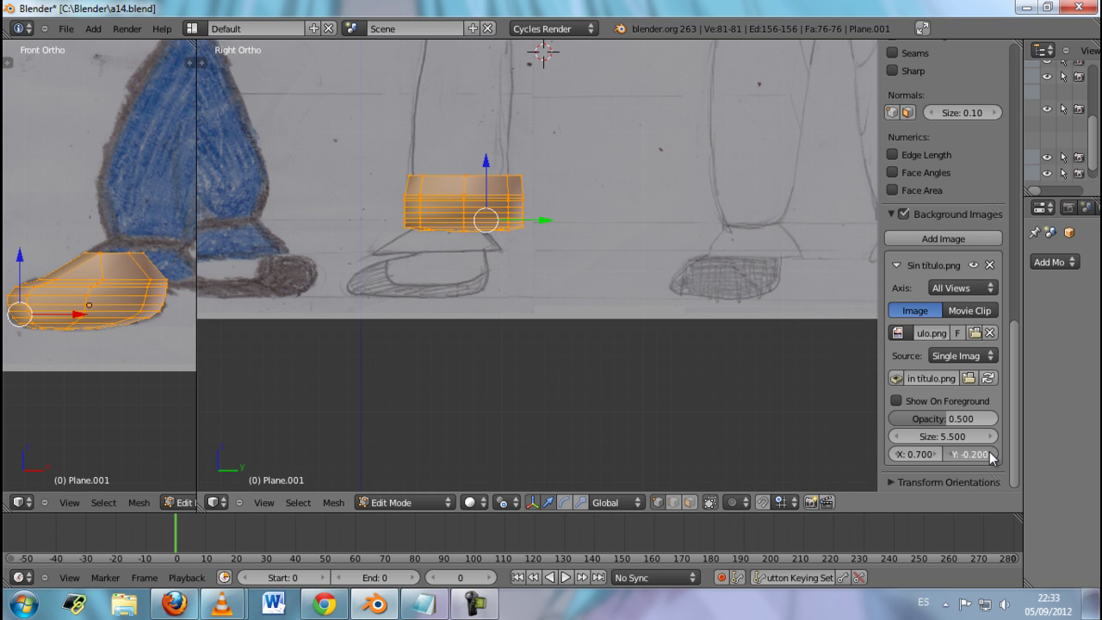
left_click(990, 455)
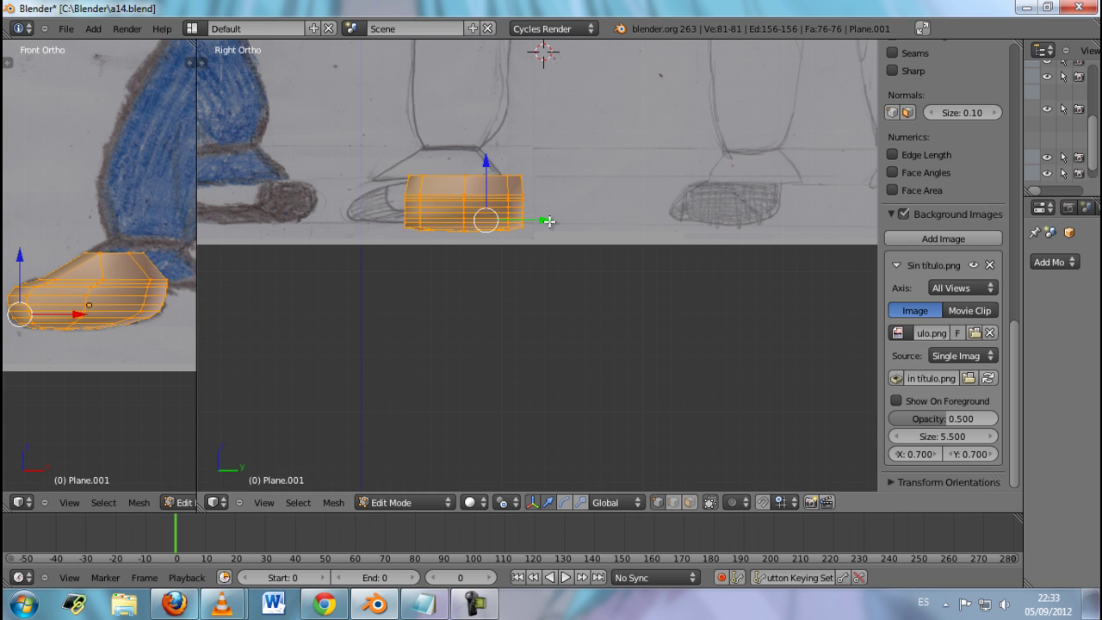
Step: Slide the shoe mesh about 0.2 units along Y to sit over the drawn shoe
key("g")
key("y")
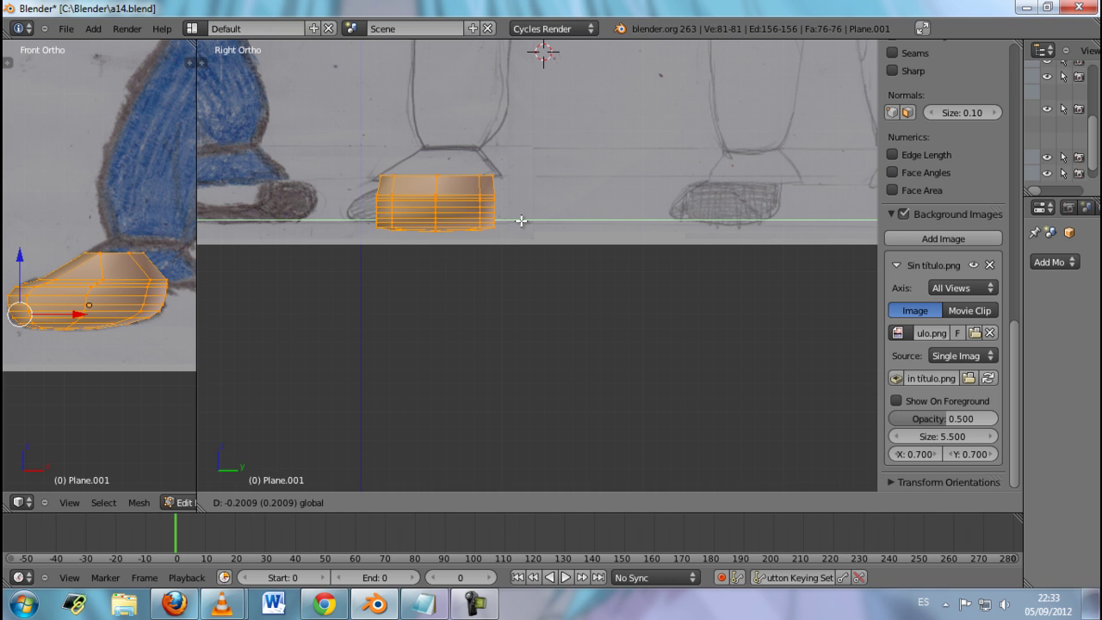
left_click(521, 221)
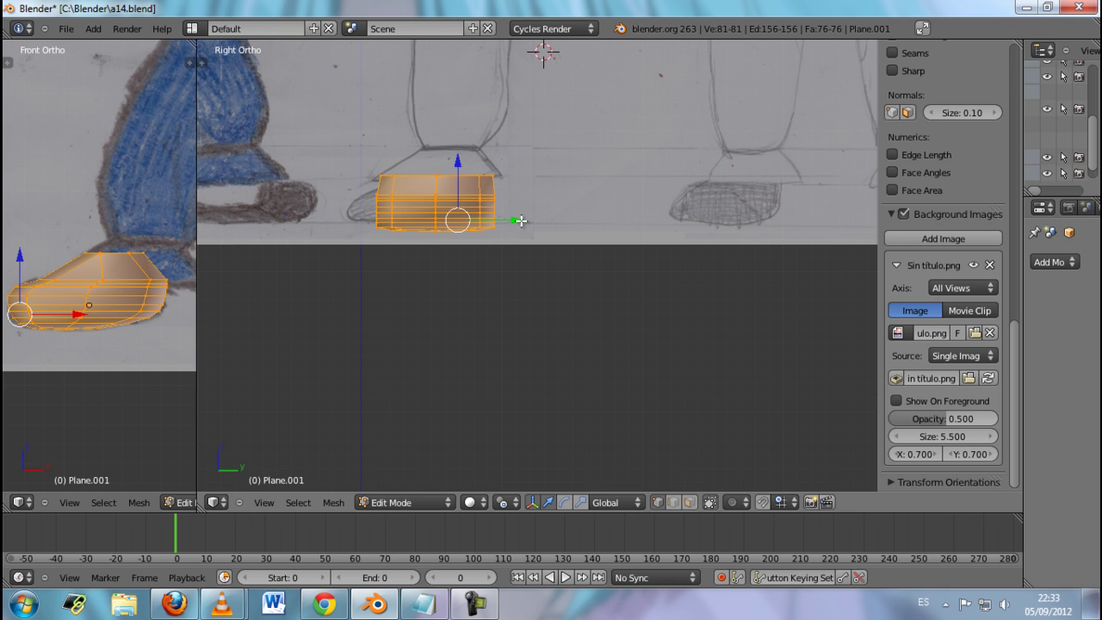
Step: Select the shoe's front end vertex column and trial a slide along Y, then undo it
right_click(376, 198)
right_click(381, 201)
right_click(375, 195)
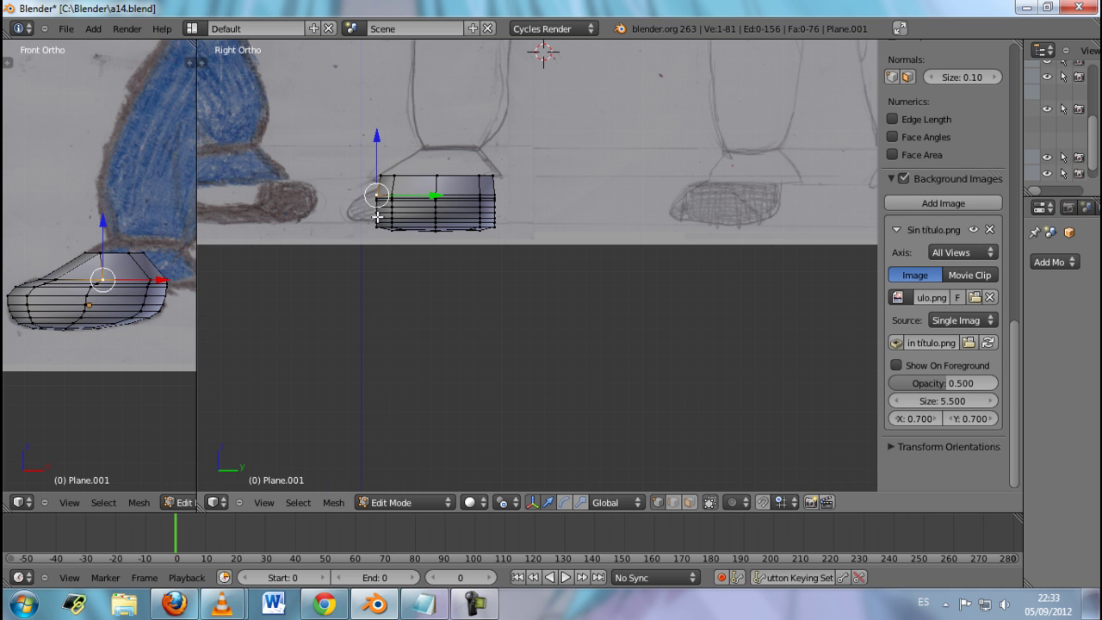
scroll(376, 204, "up", 2)
right_click(377, 222)
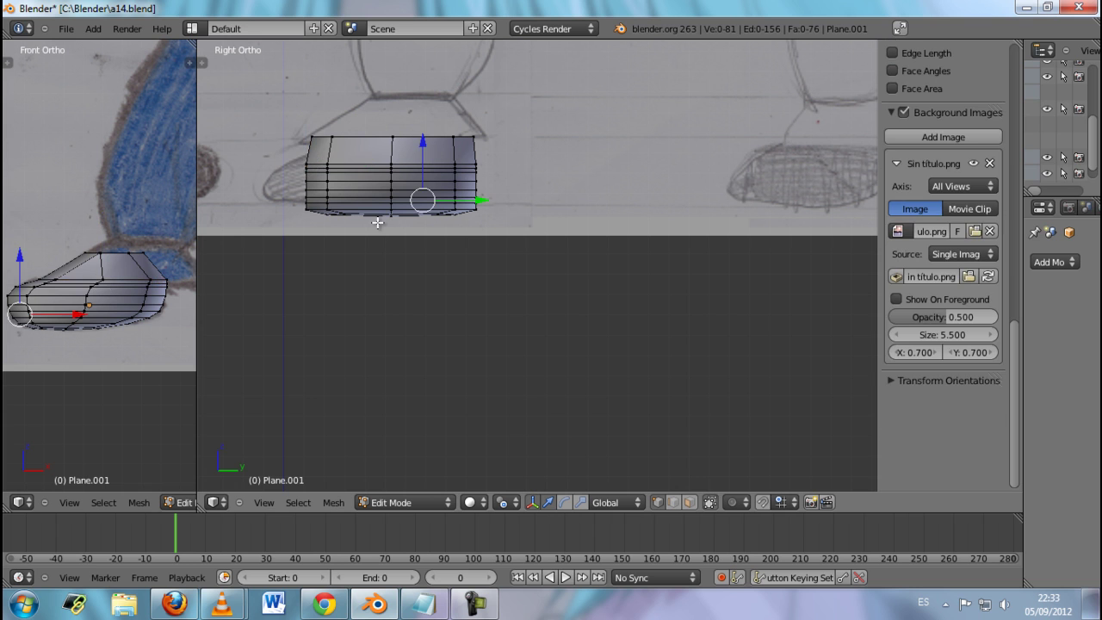
right_click(306, 170)
right_click(307, 197, "shift")
right_click(307, 183, "shift")
right_click(306, 191, "shift")
right_click(307, 198, "shift")
right_click(307, 203, "shift")
right_click(308, 208, "shift")
left_click_drag(370, 211, 322, 200)
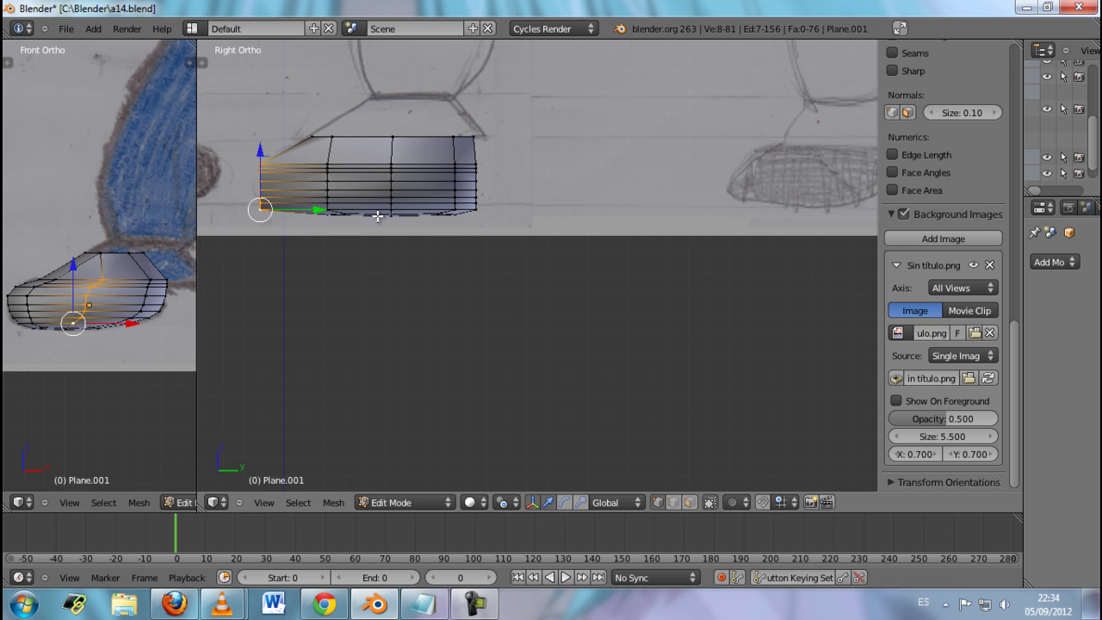
key("ctrl+z")
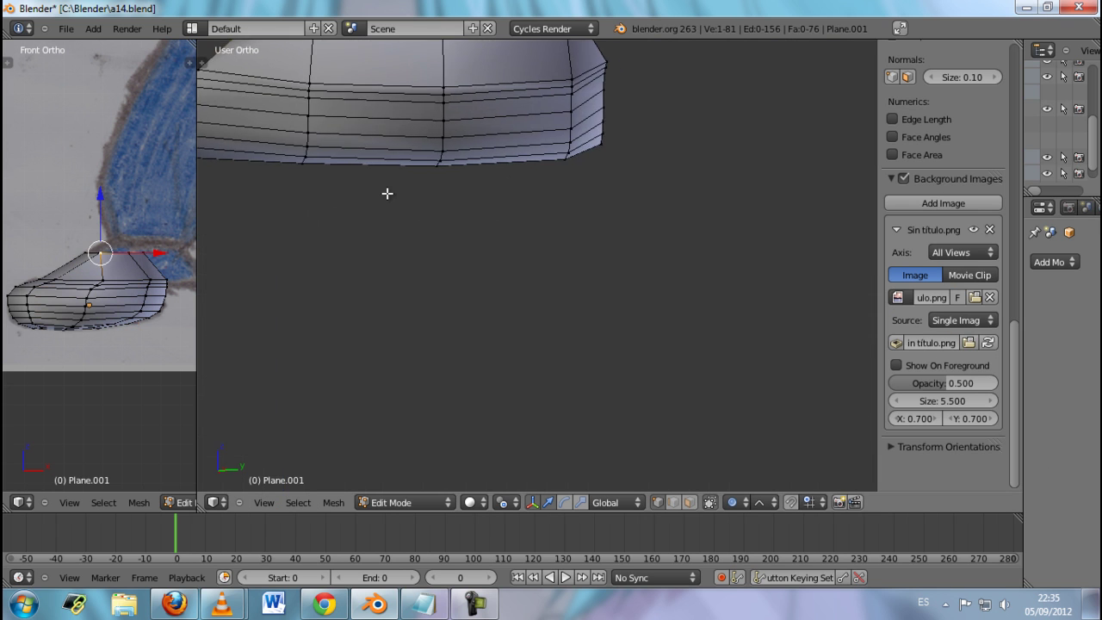
Step: Slide the top front edge vertices in Right Ortho to follow the drawing's toe slope
scroll(387, 194, "down", 2)
scroll(387, 191, "down", 1)
scroll(387, 191, "down", 2, "shift")
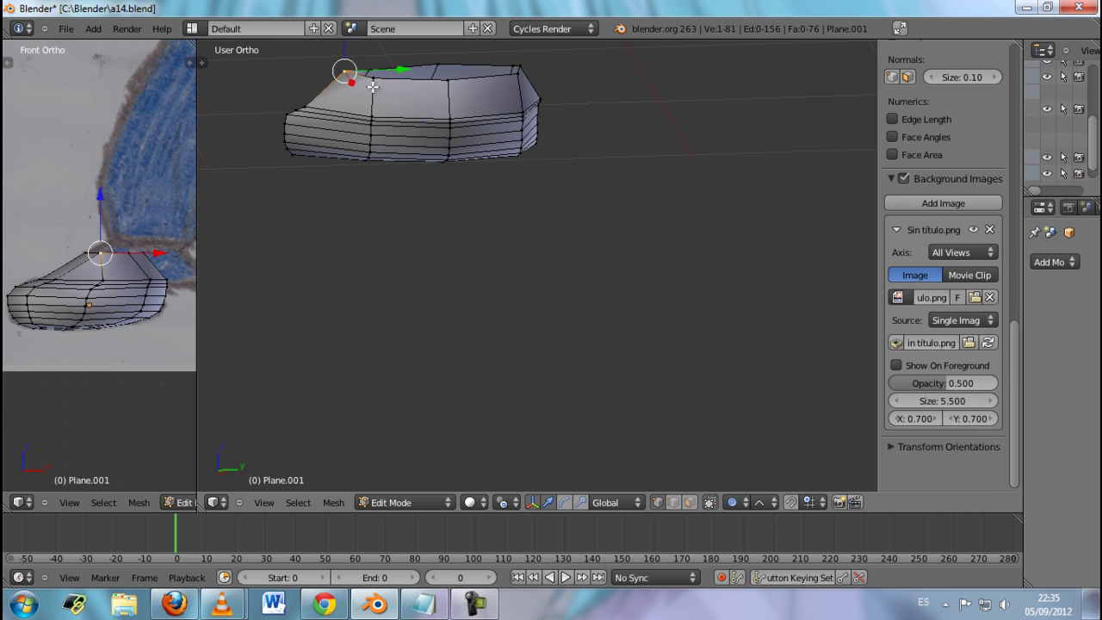
right_click(470, 83, "ctrl")
key("KP_3")
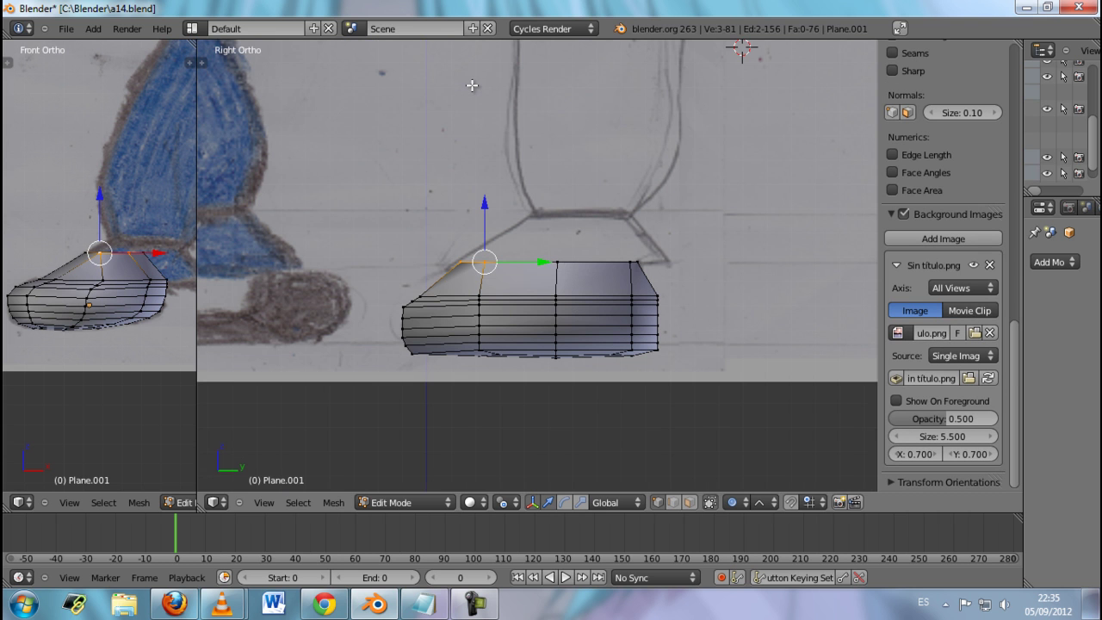
left_click_drag(541, 263, 565, 259)
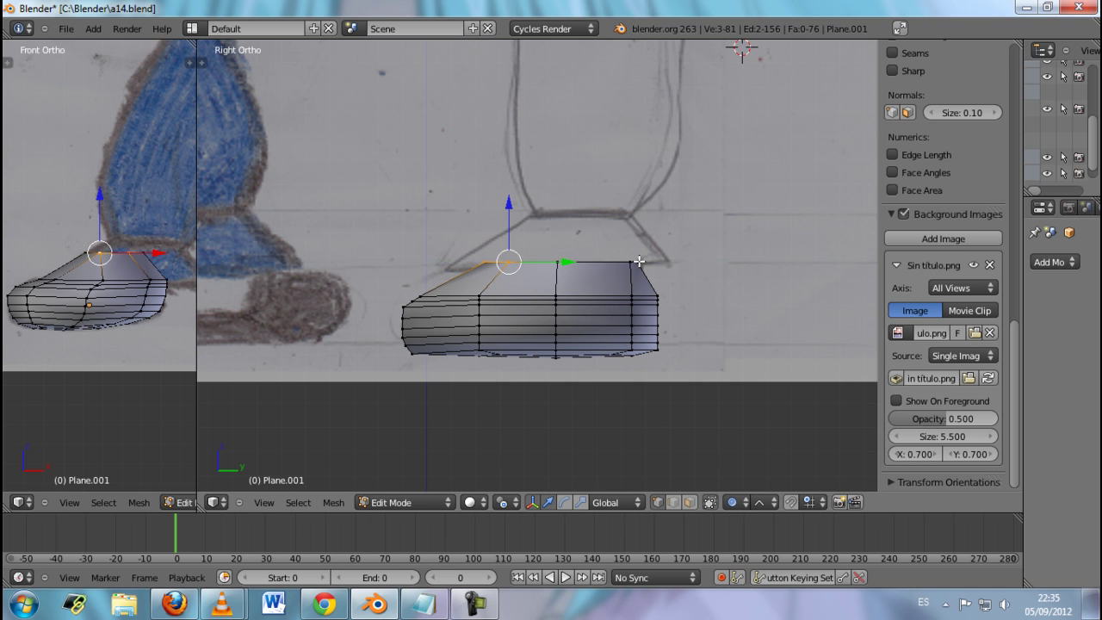
right_click(634, 261)
right_click(631, 261)
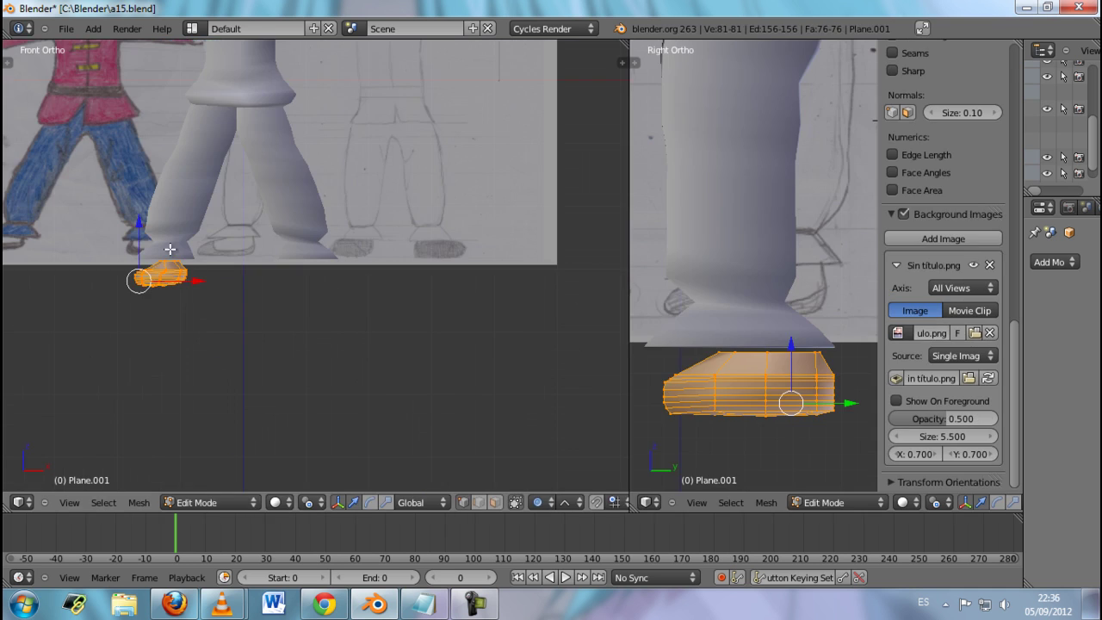
Step: Scale the shoe up slightly and move it along X under the character's leg
left_click_drag(138, 221, 194, 304)
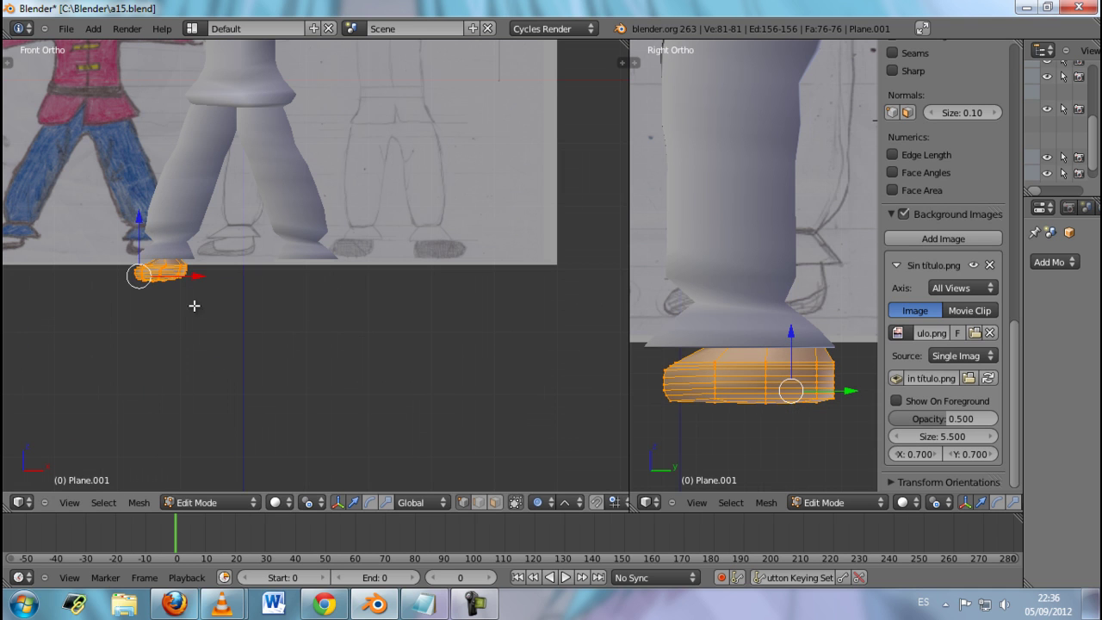
key("s")
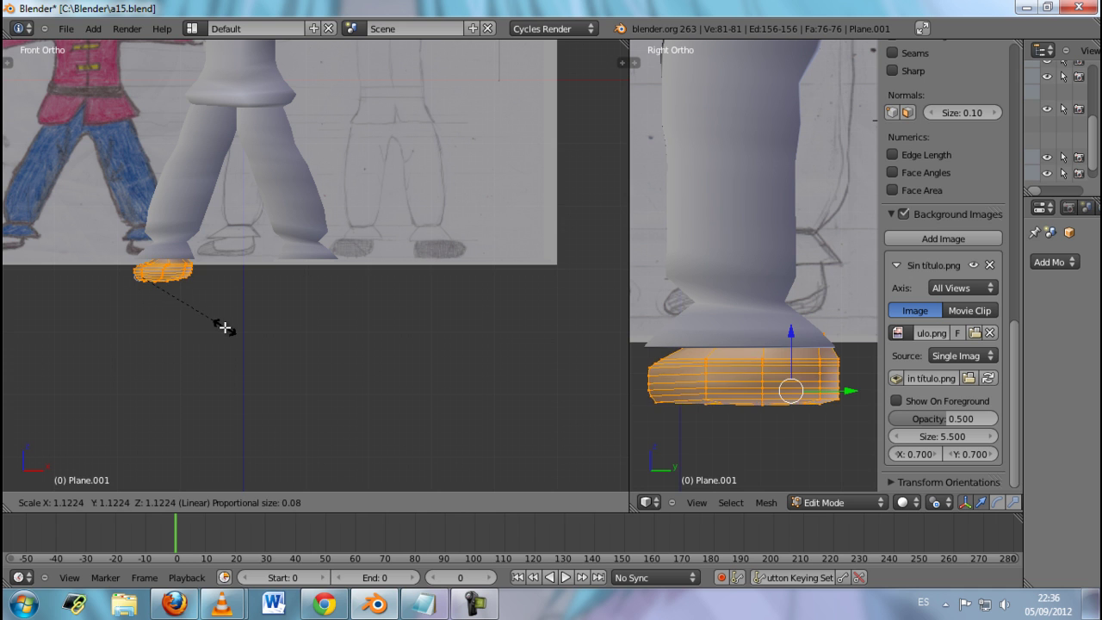
left_click(239, 330)
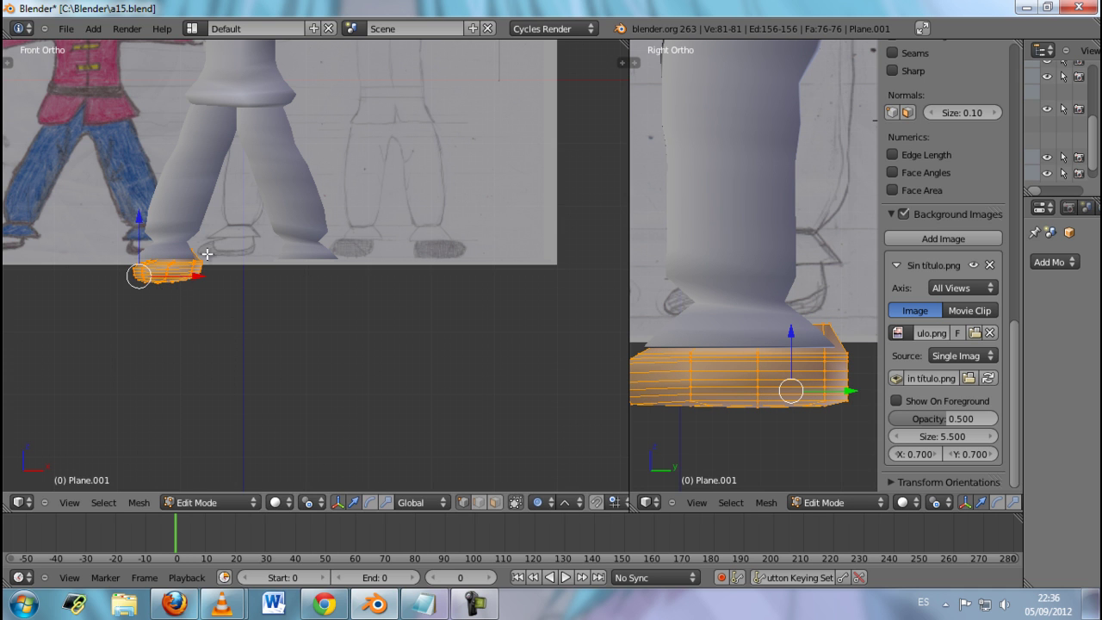
key("g")
key("x")
left_click(181, 275)
scroll(182, 276, "up", 1)
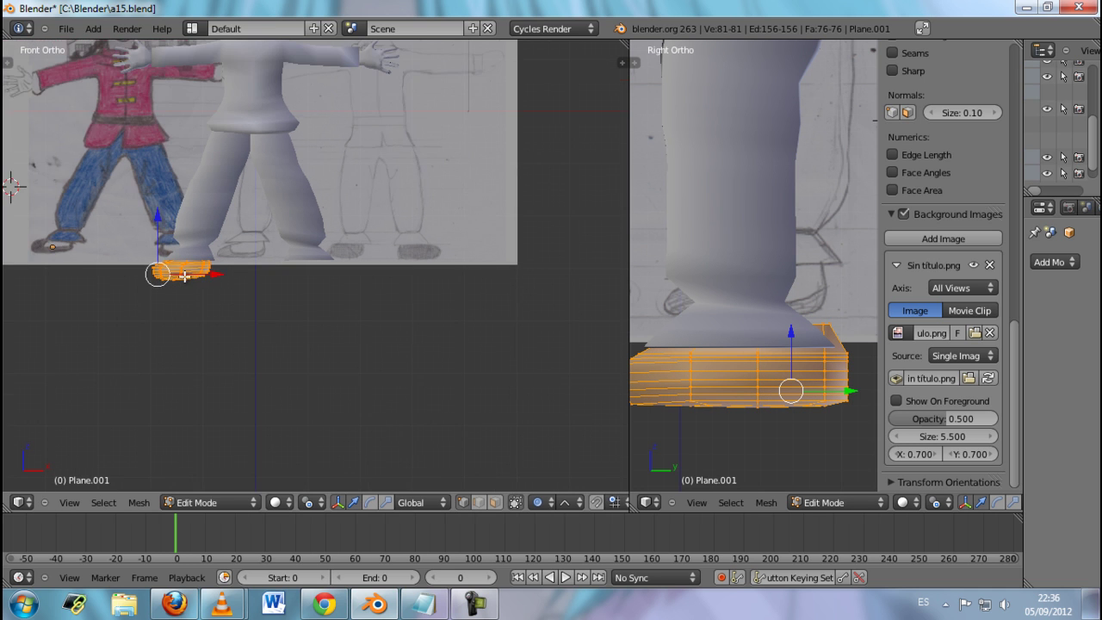
scroll(183, 275, "up", 1)
scroll(185, 276, "up", 1)
scroll(185, 276, "up", 2, "ctrl")
scroll(186, 280, "up", 1, "ctrl")
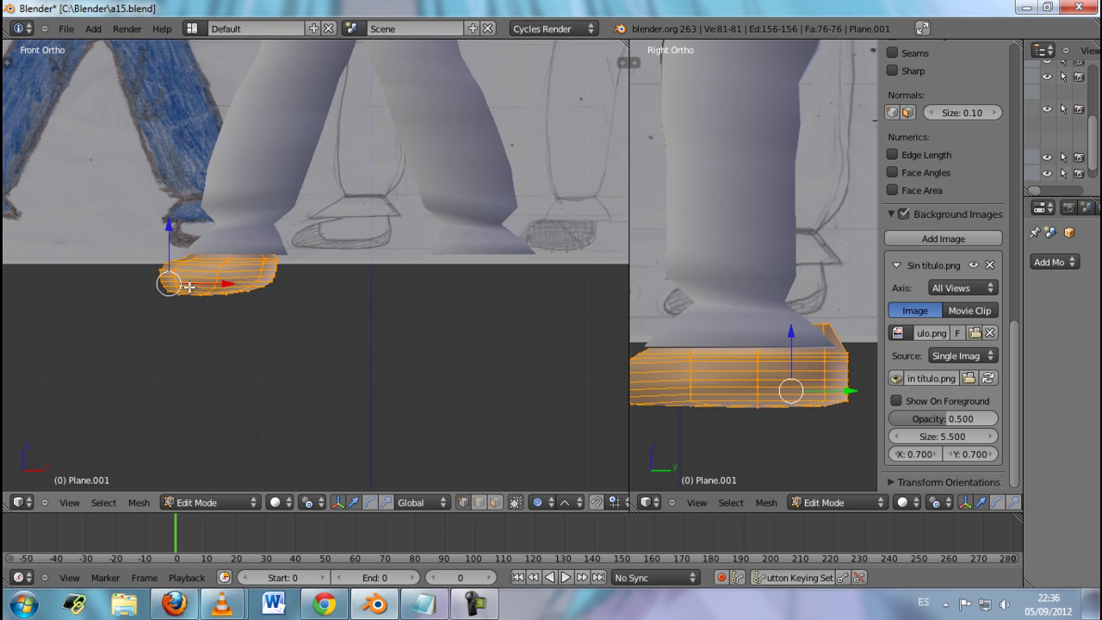
scroll(188, 284, "up", 1, "ctrl")
scroll(191, 287, "up", 1)
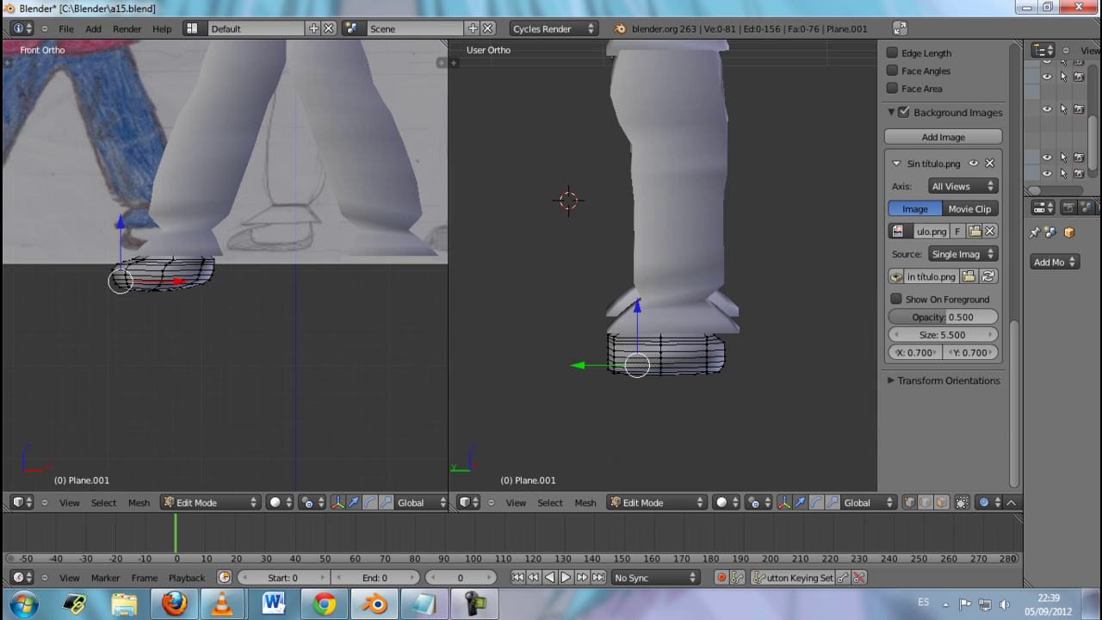
Step: Slide the shoe's end vertex column about 0.045 units with proportional editing to meet the trouser cuff
key("a")
key("a")
right_click(608, 351)
right_click(610, 362)
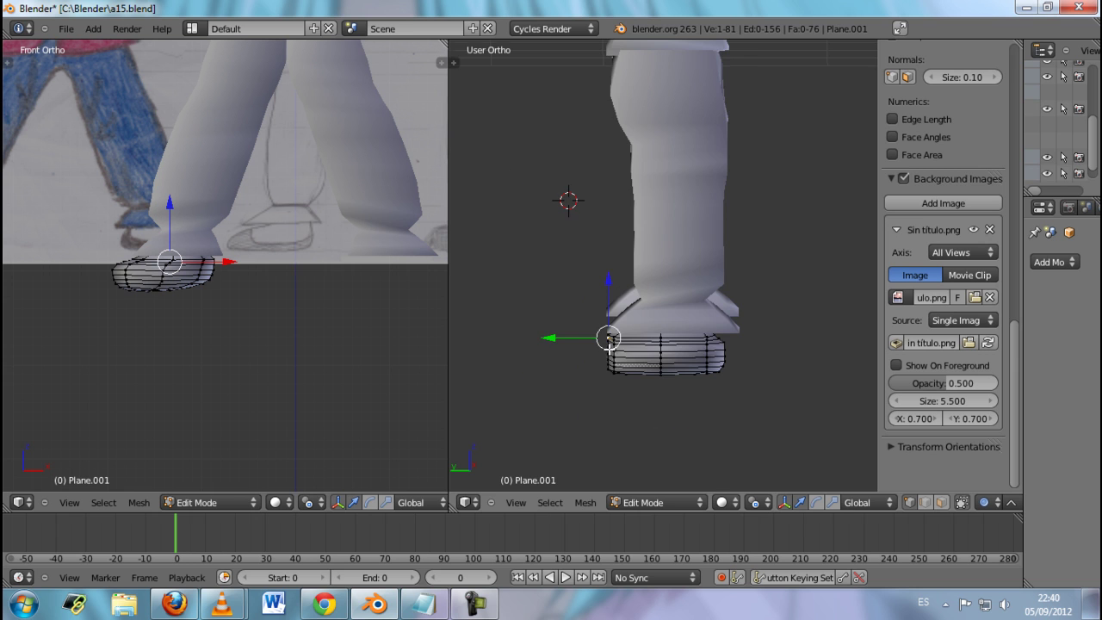
scroll(609, 361, "up", 2)
scroll(599, 375, "up", 1)
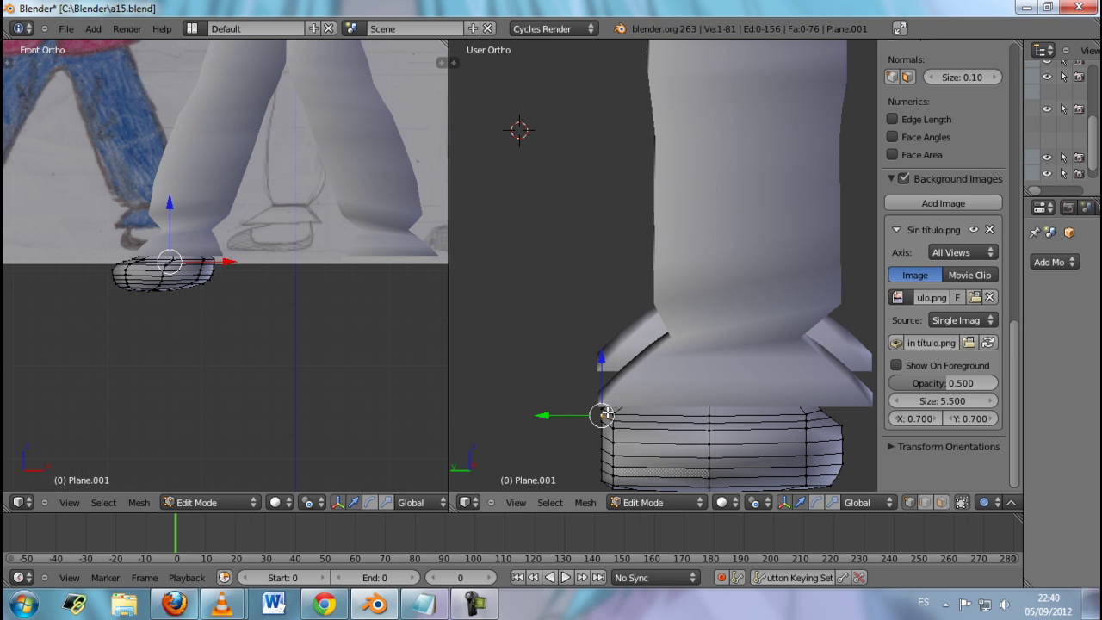
right_click(604, 409, "shift")
right_click(600, 443, "shift")
right_click(600, 454, "shift")
right_click(600, 461, "shift")
right_click(601, 469, "shift")
right_click(599, 476, "shift")
right_click(605, 466, "shift")
left_click_drag(551, 462, 563, 461)
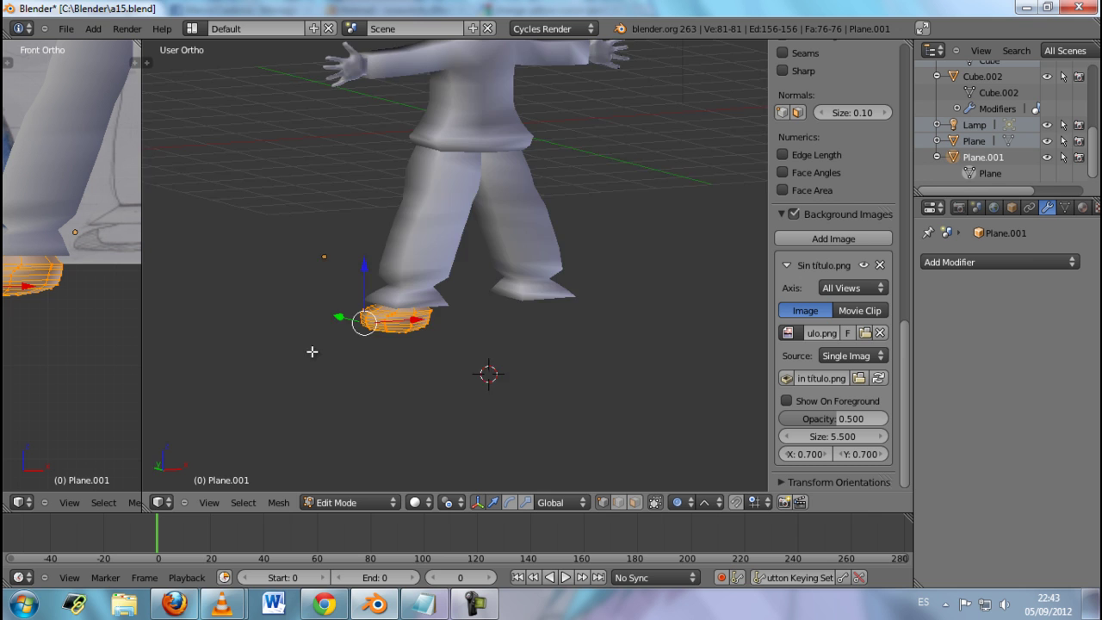
middle_click_drag(311, 351, 264, 349)
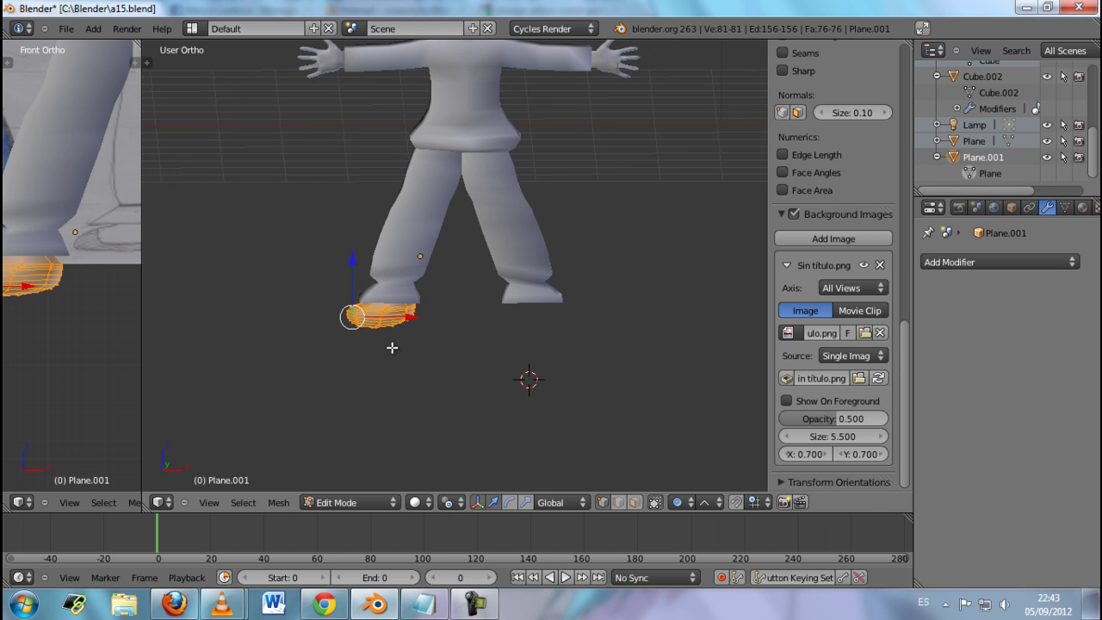
Step: Add an X-axis Mirror modifier to the shoe, creating a second shoe
left_click(964, 262)
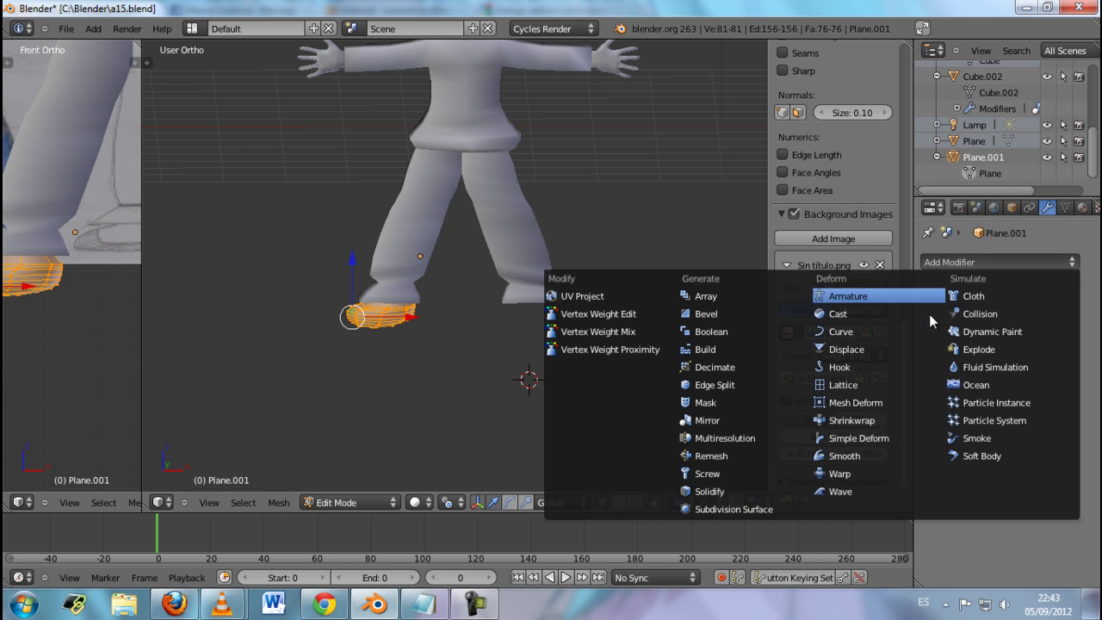
left_click(721, 422)
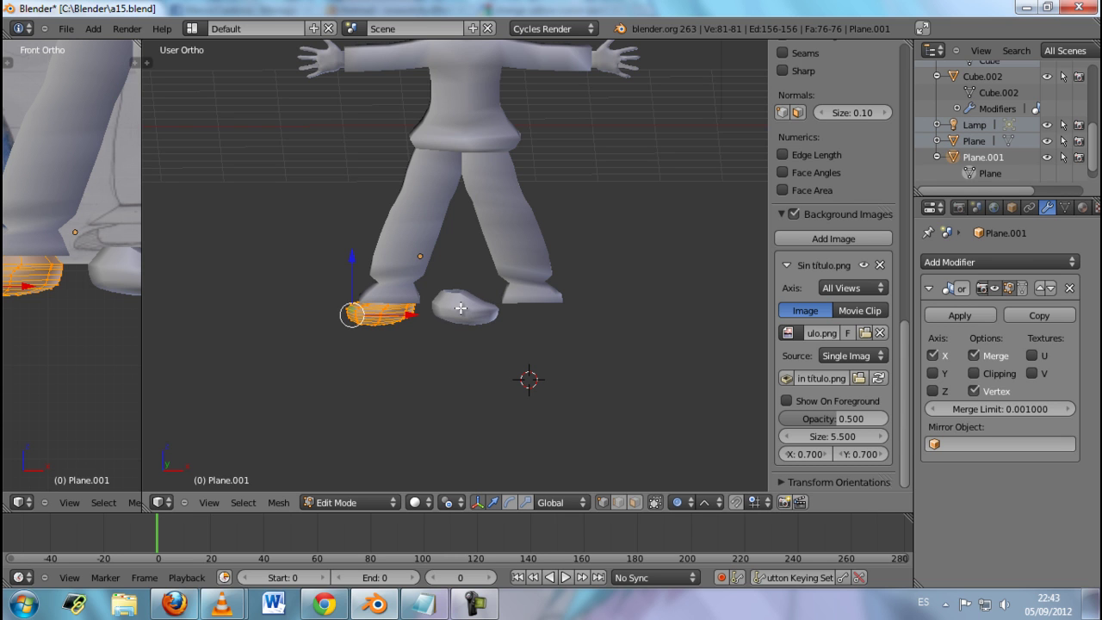
key("z")
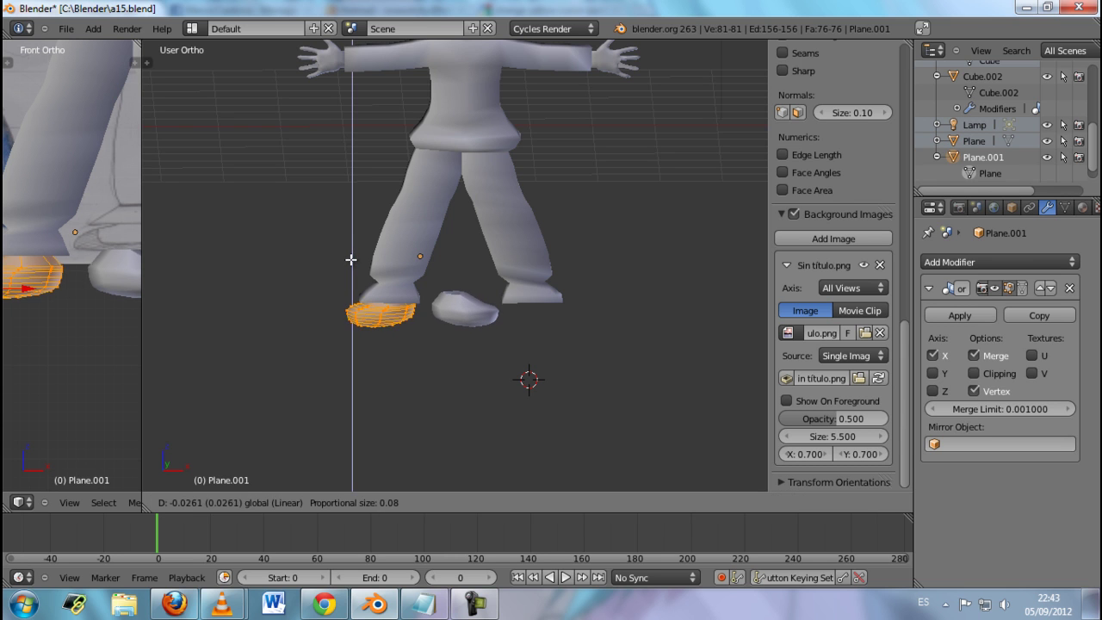
right_click(352, 262)
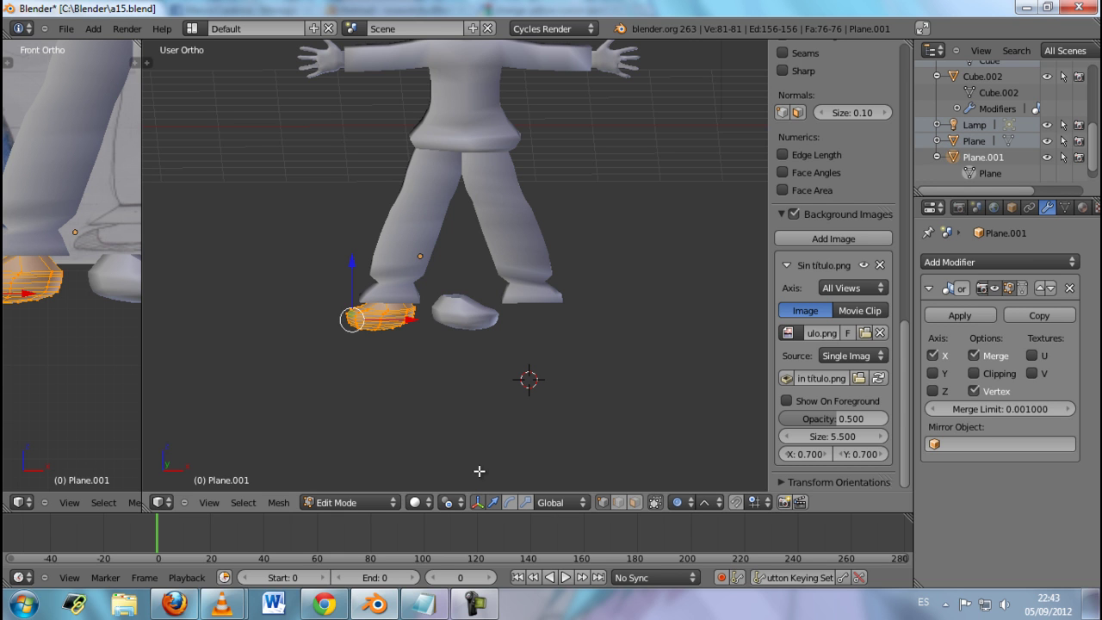
Step: Reposition the pair, then slide the shoe mesh about 0.61 units along X under both legs
key("Tab")
key("g")
left_click(520, 258)
key("Tab")
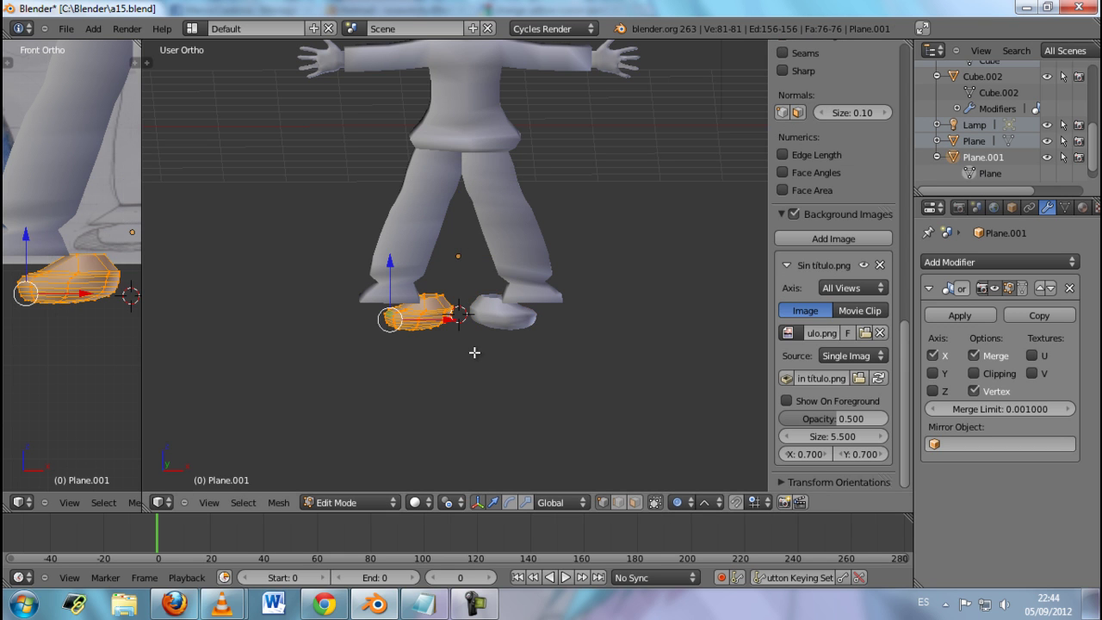
key("g")
key("x")
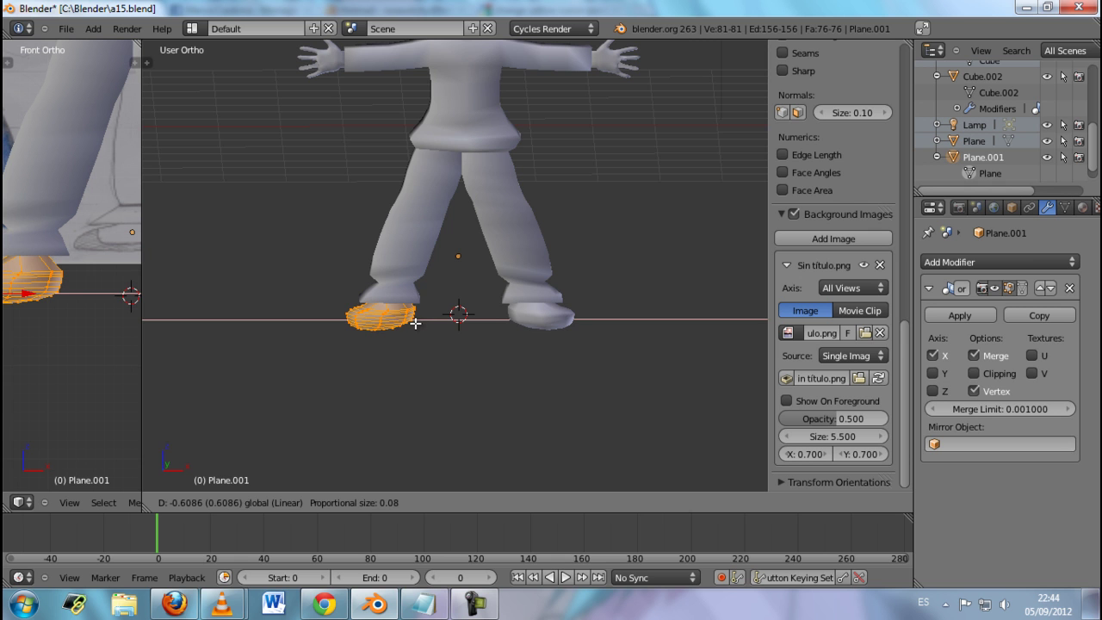
left_click(416, 322)
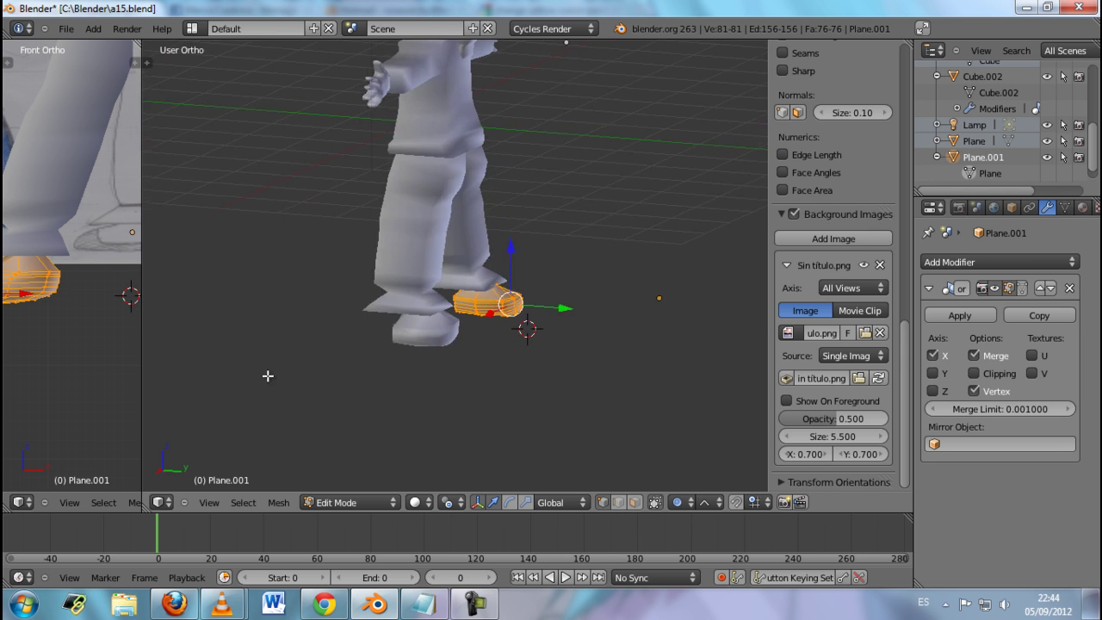